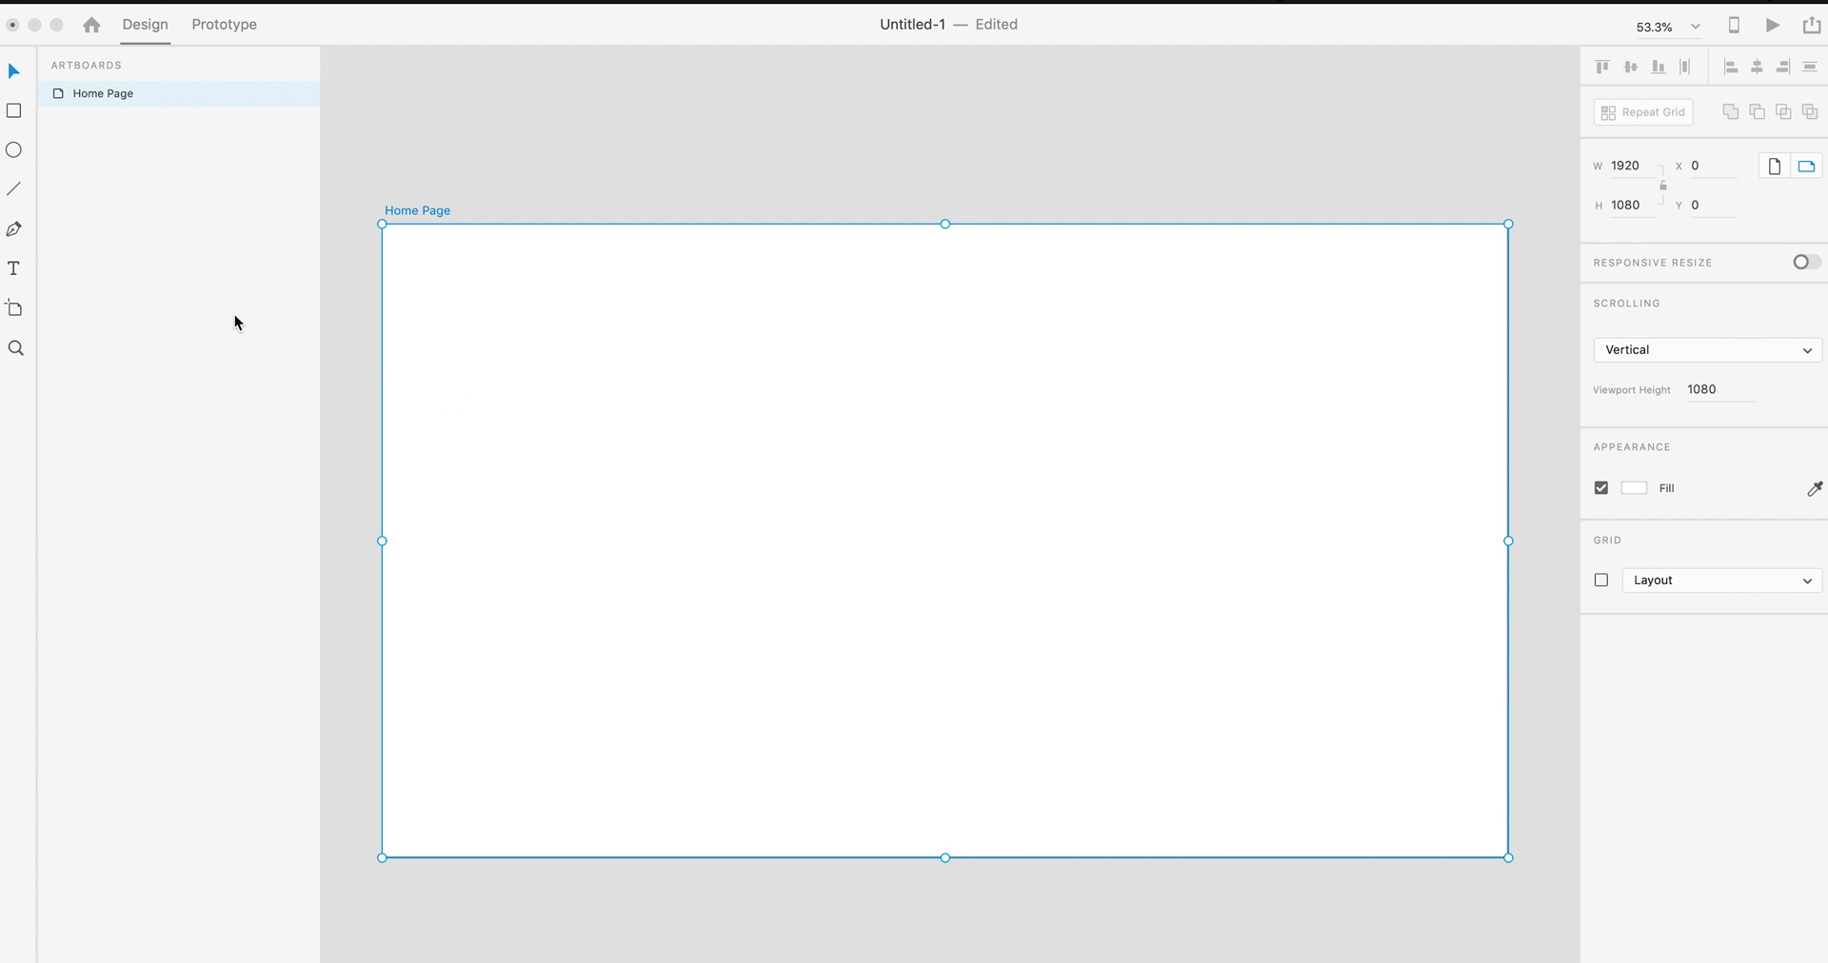
Step: Select the Pen tool to begin drawing a freeform path on the Home Page artboard
{"action": "left_click", "coordinate": [14, 233]}
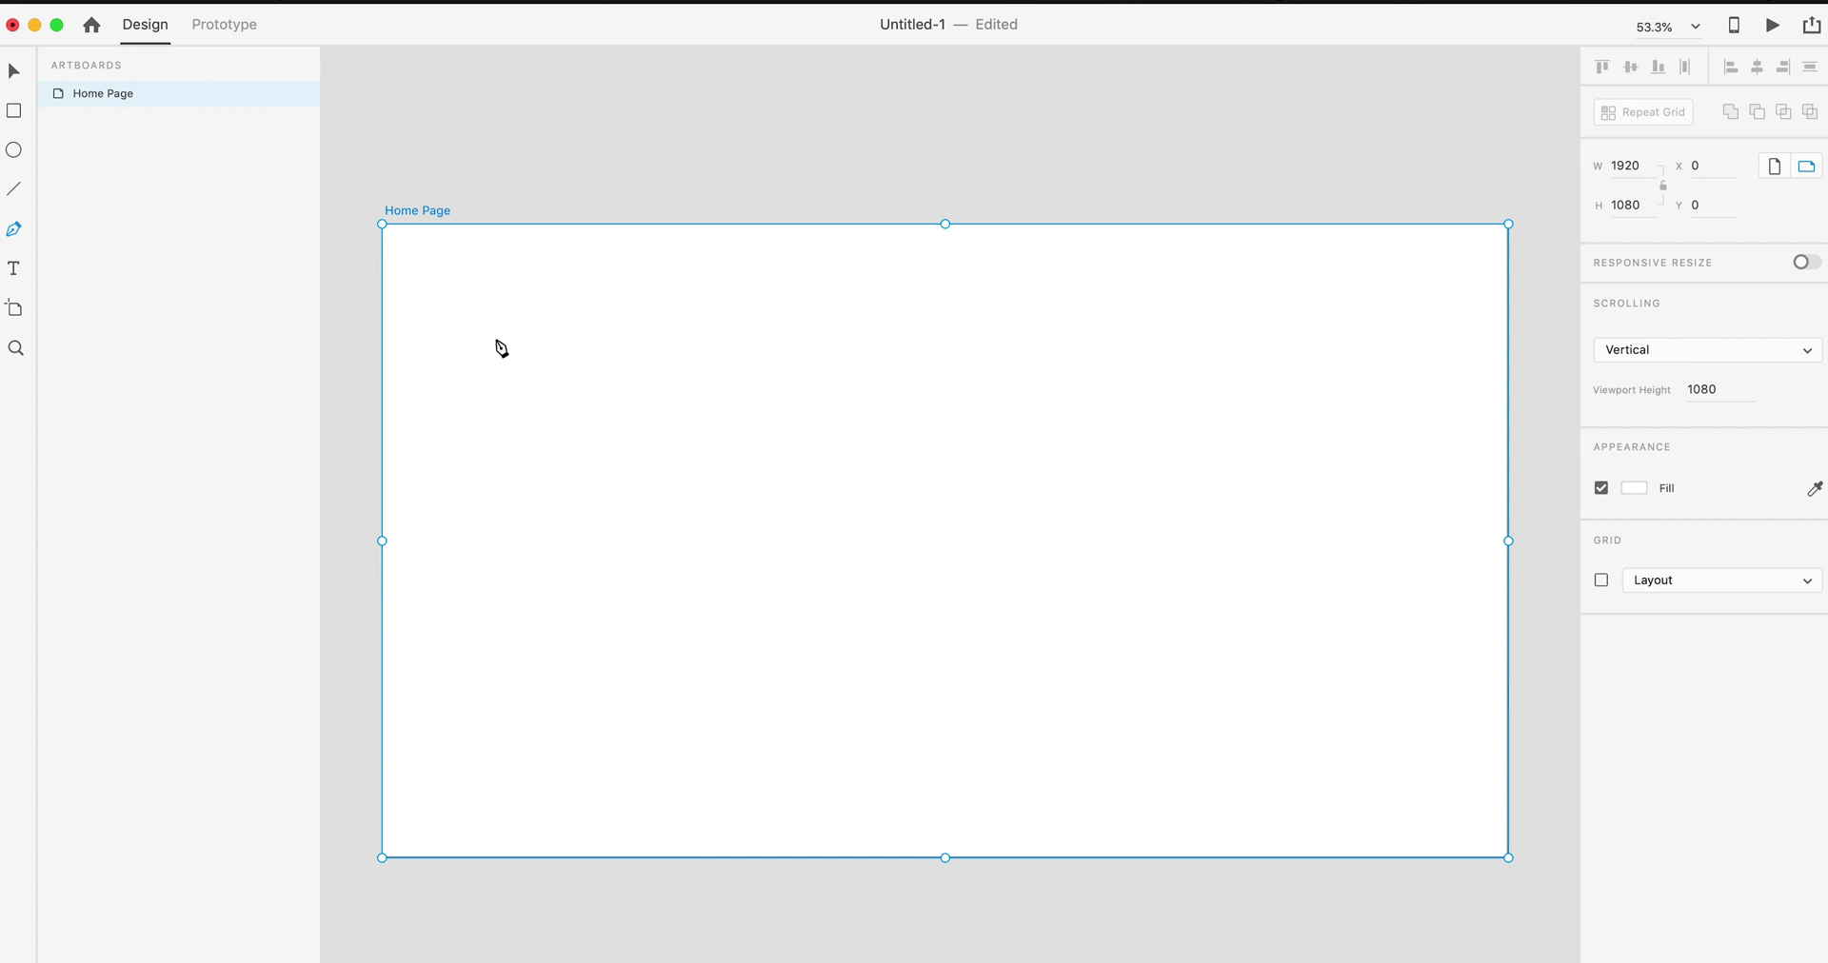
Step: Draw Path 1 from six corner points at the upper left, including an inward notch, closed on its start
{"action": "left_click", "coordinate": [495, 340]}
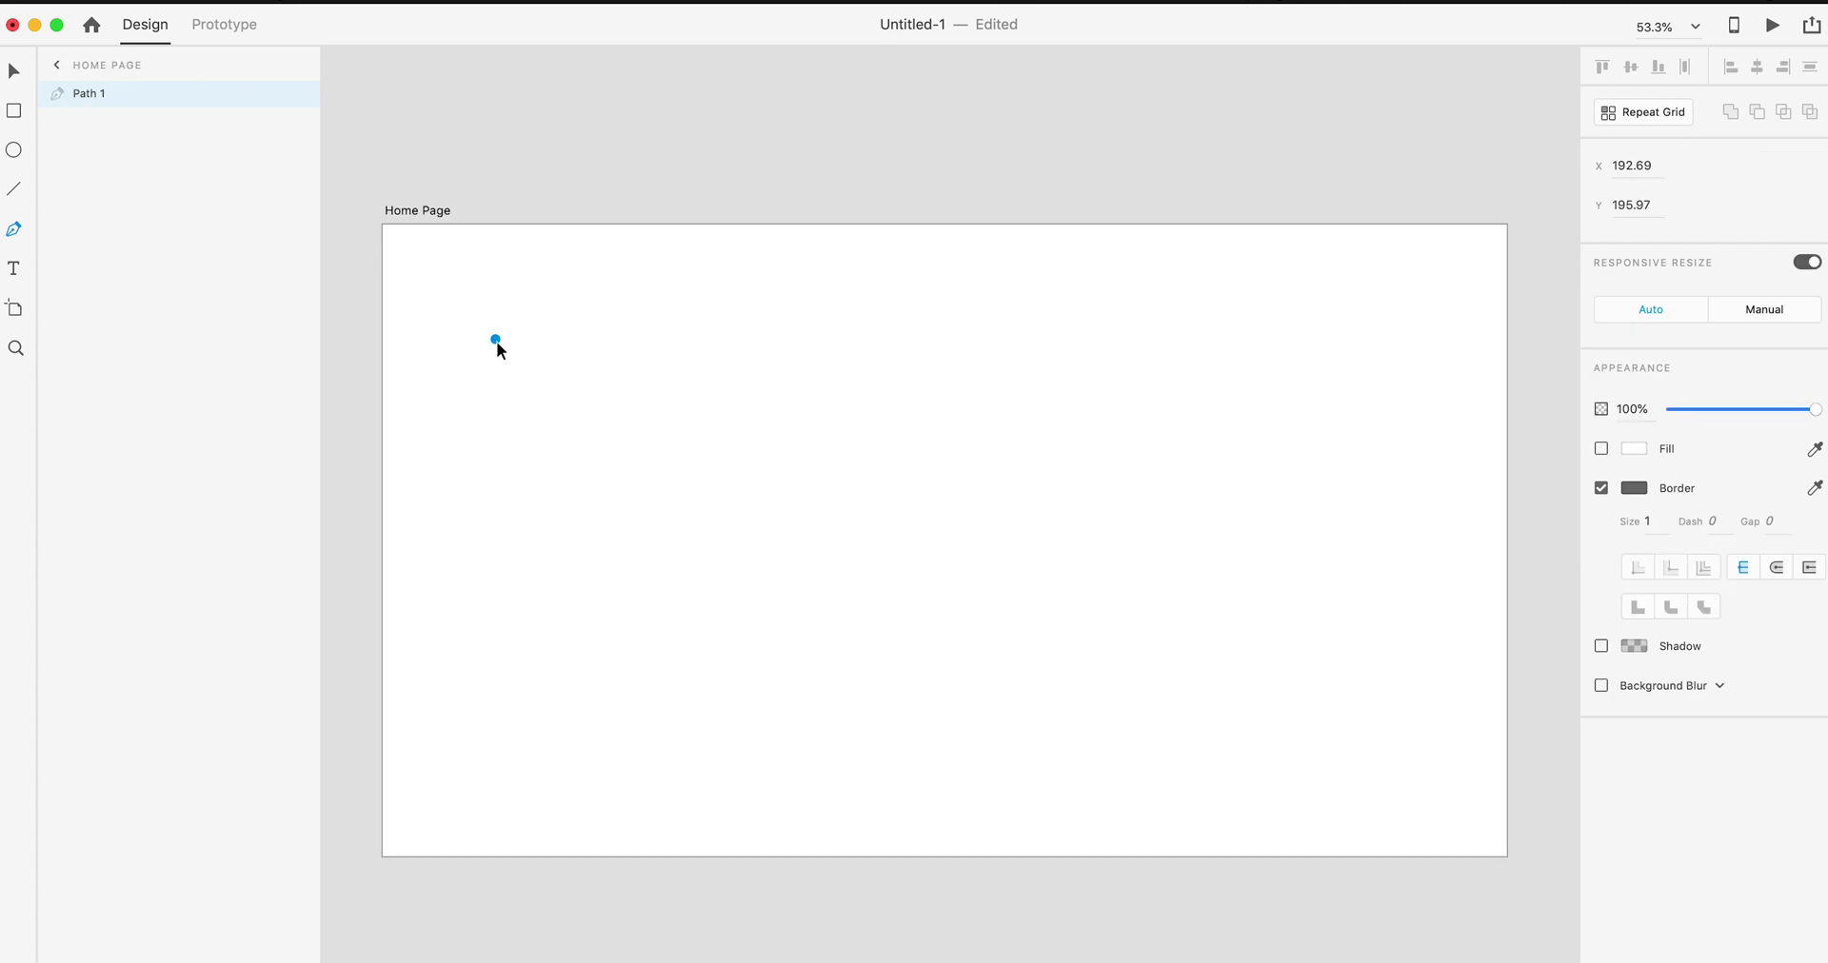
{"action": "left_click", "coordinate": [802, 304]}
{"action": "left_click", "coordinate": [820, 533]}
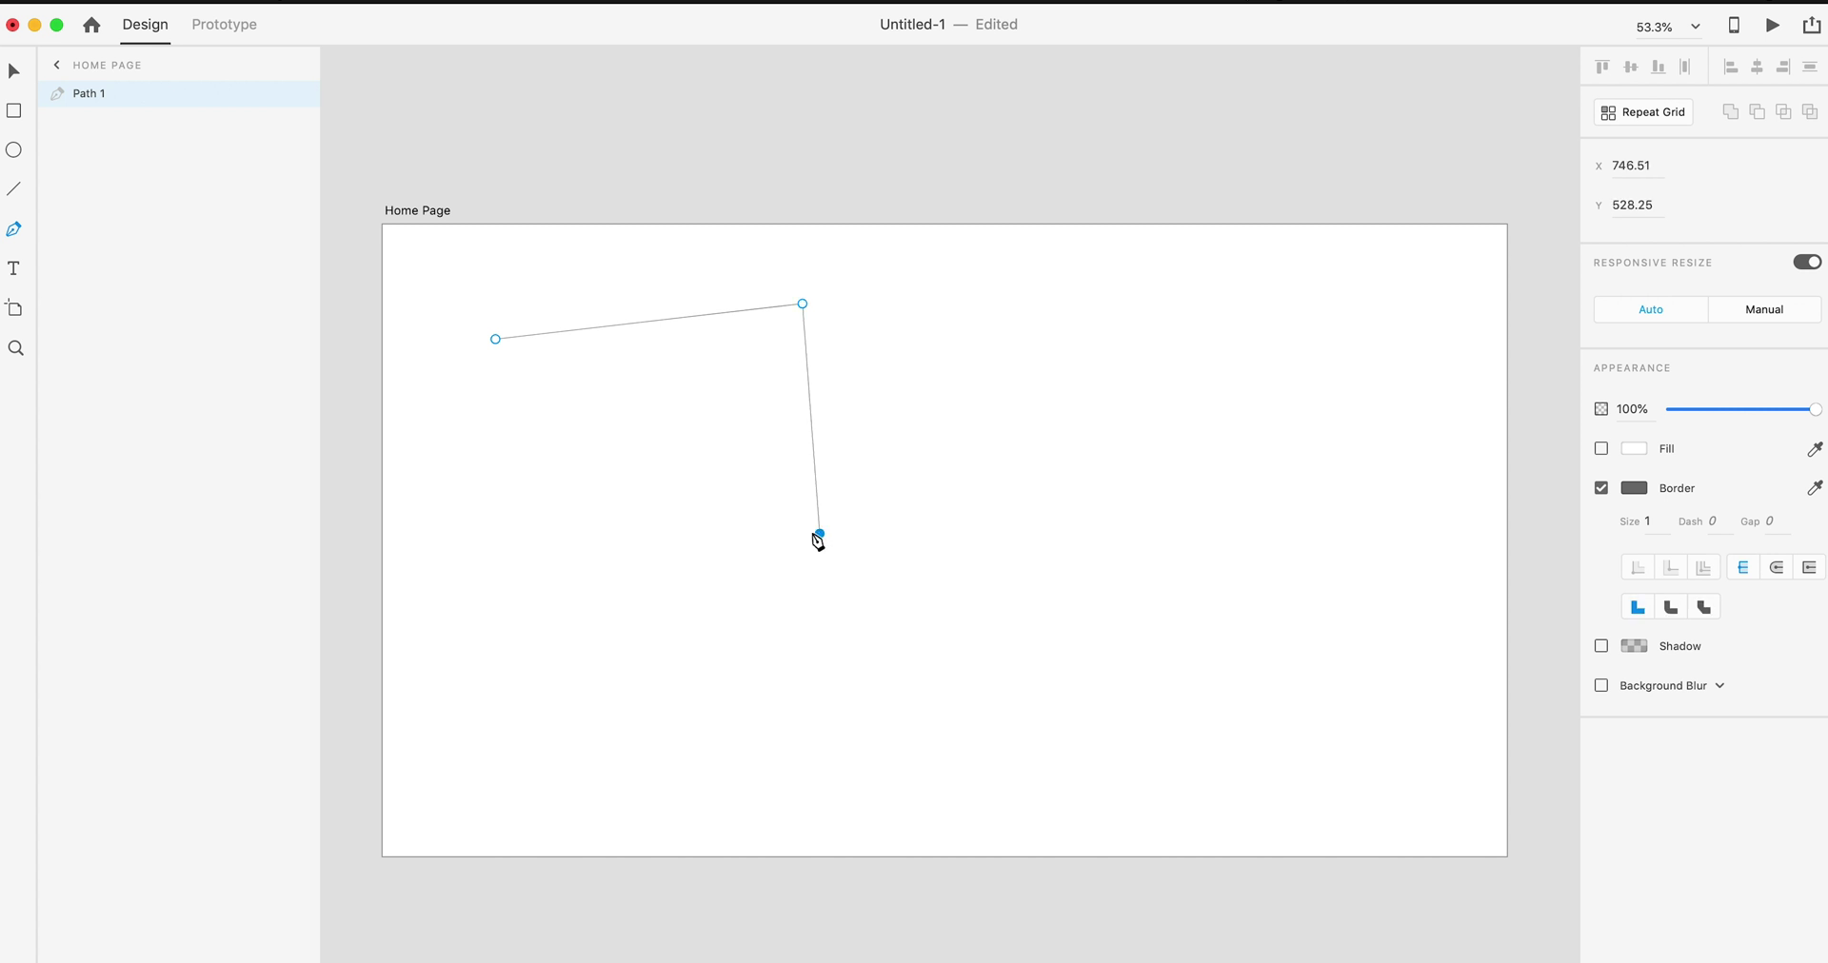
{"action": "left_click", "coordinate": [588, 572]}
{"action": "left_click", "coordinate": [464, 505]}
{"action": "left_click", "coordinate": [538, 433]}
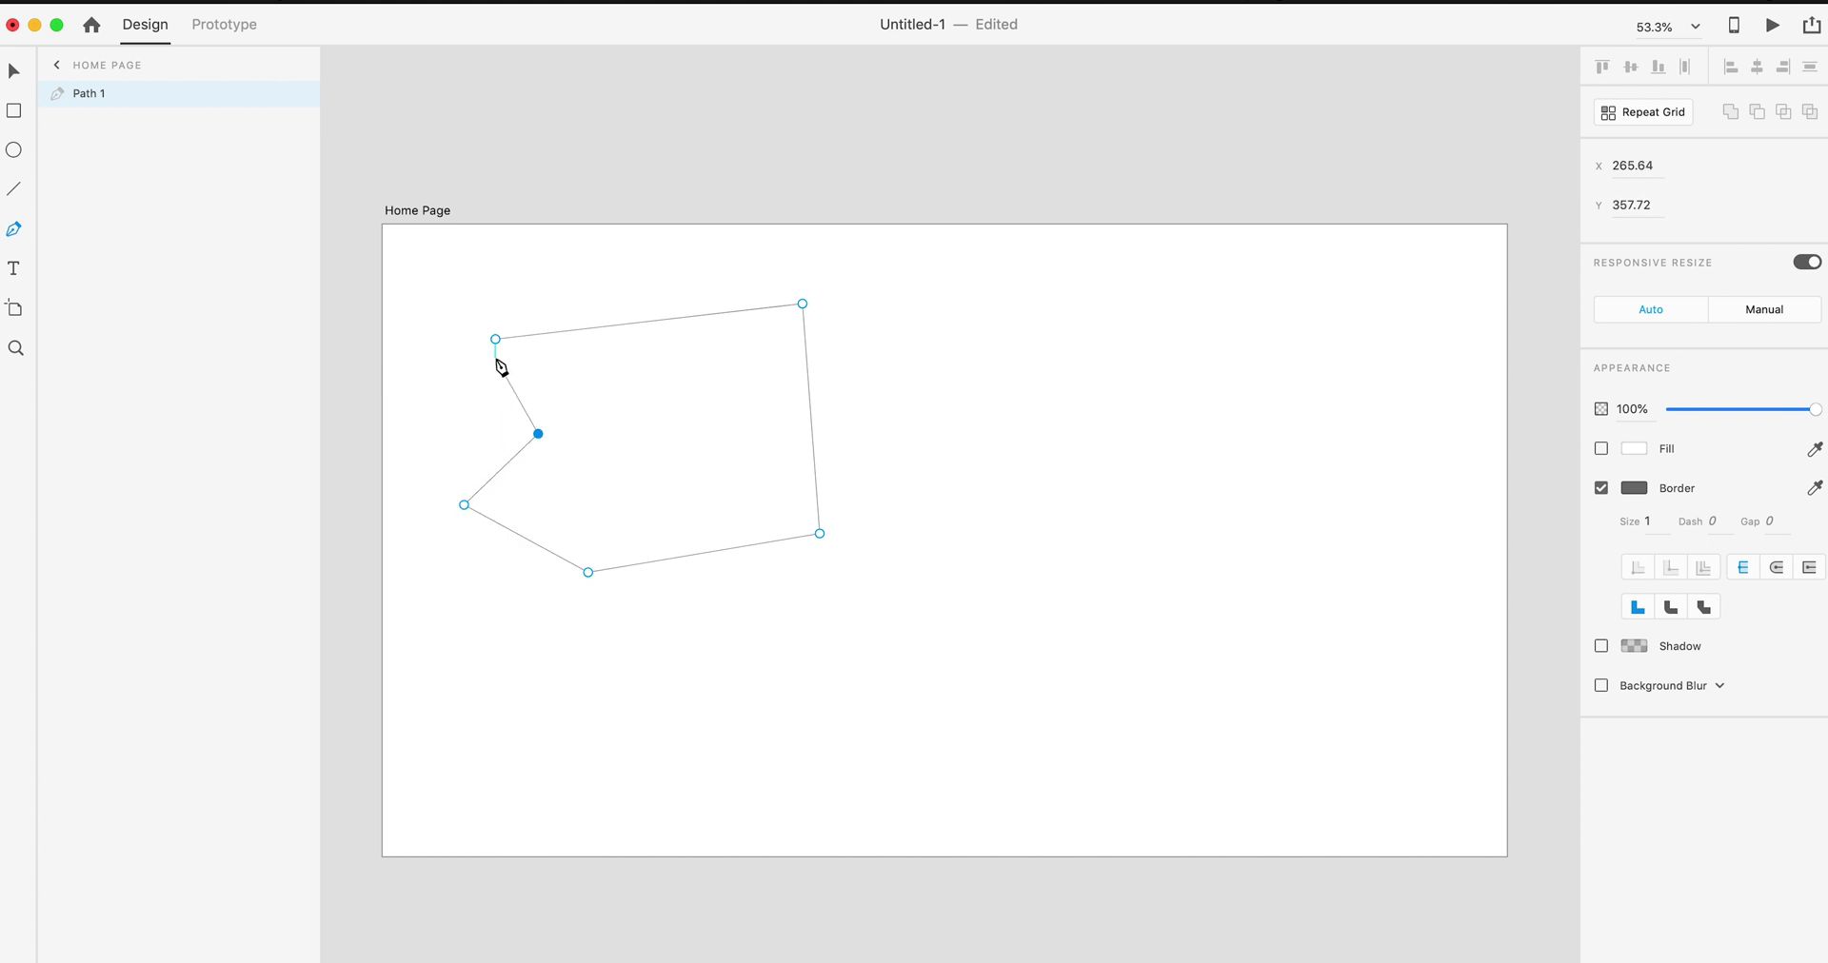
{"action": "scroll", "coordinate": [497, 360], "scroll_direction": "down", "scroll_amount": 1}
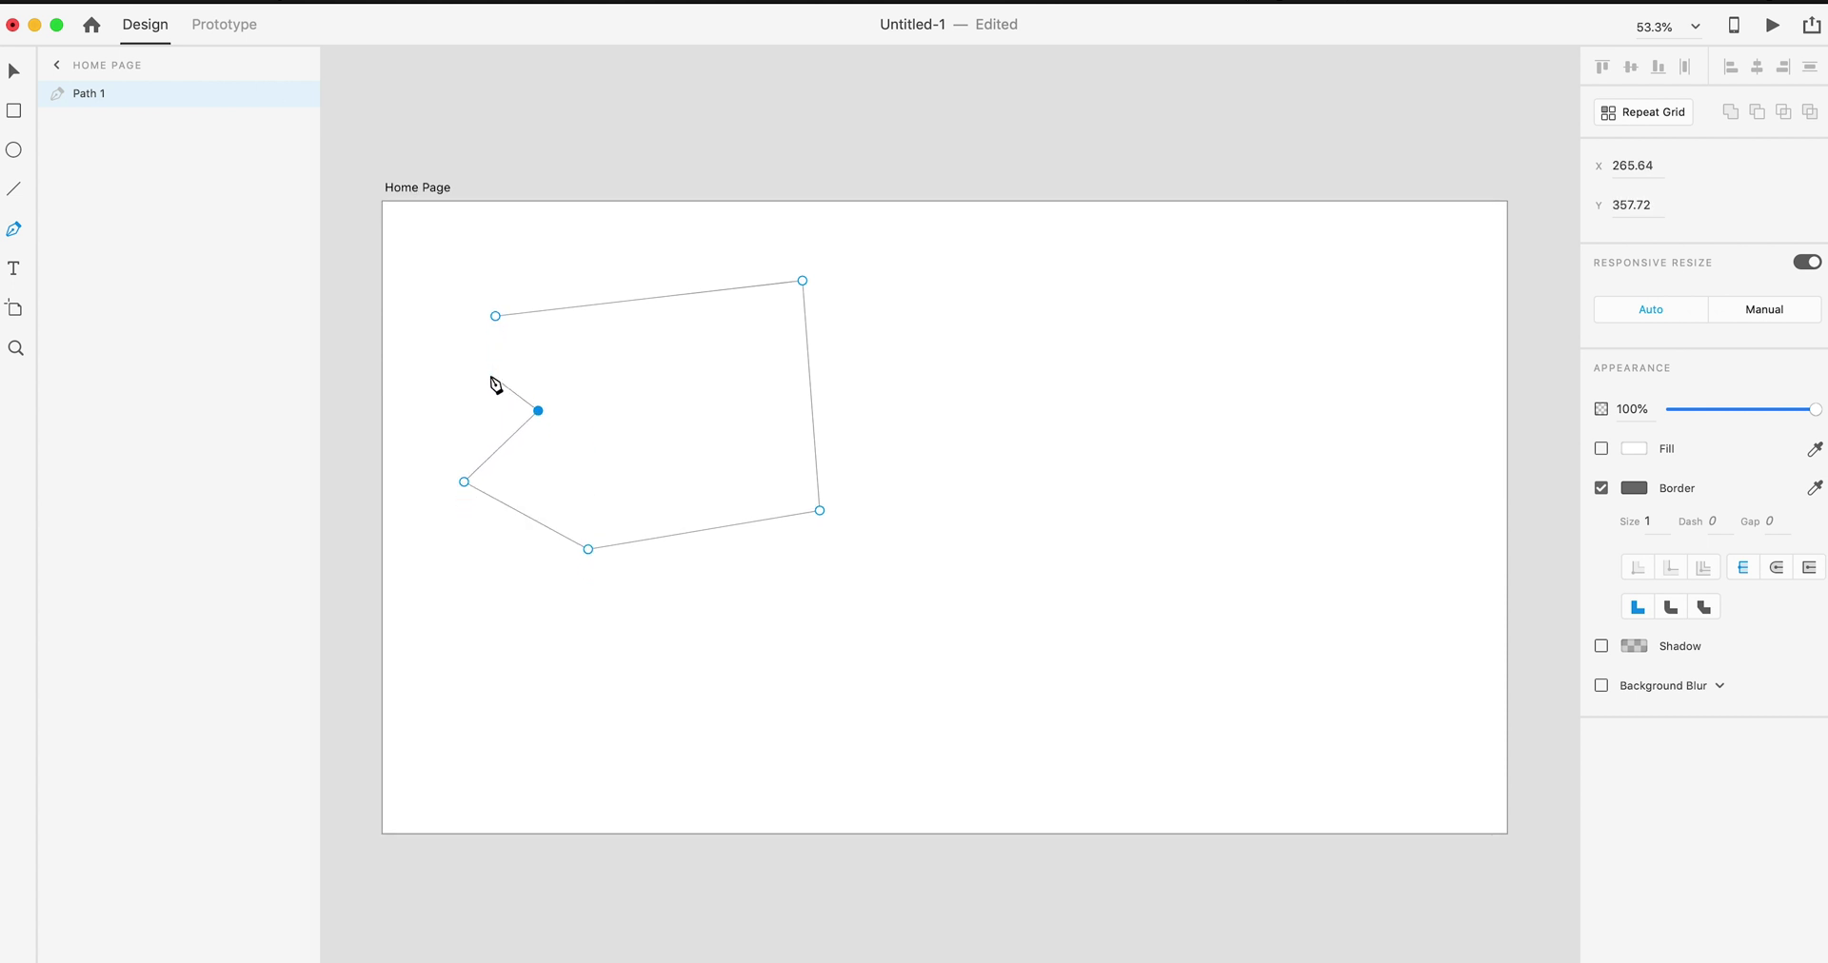
{"action": "left_click", "coordinate": [495, 316]}
{"action": "key", "text": "Escape"}
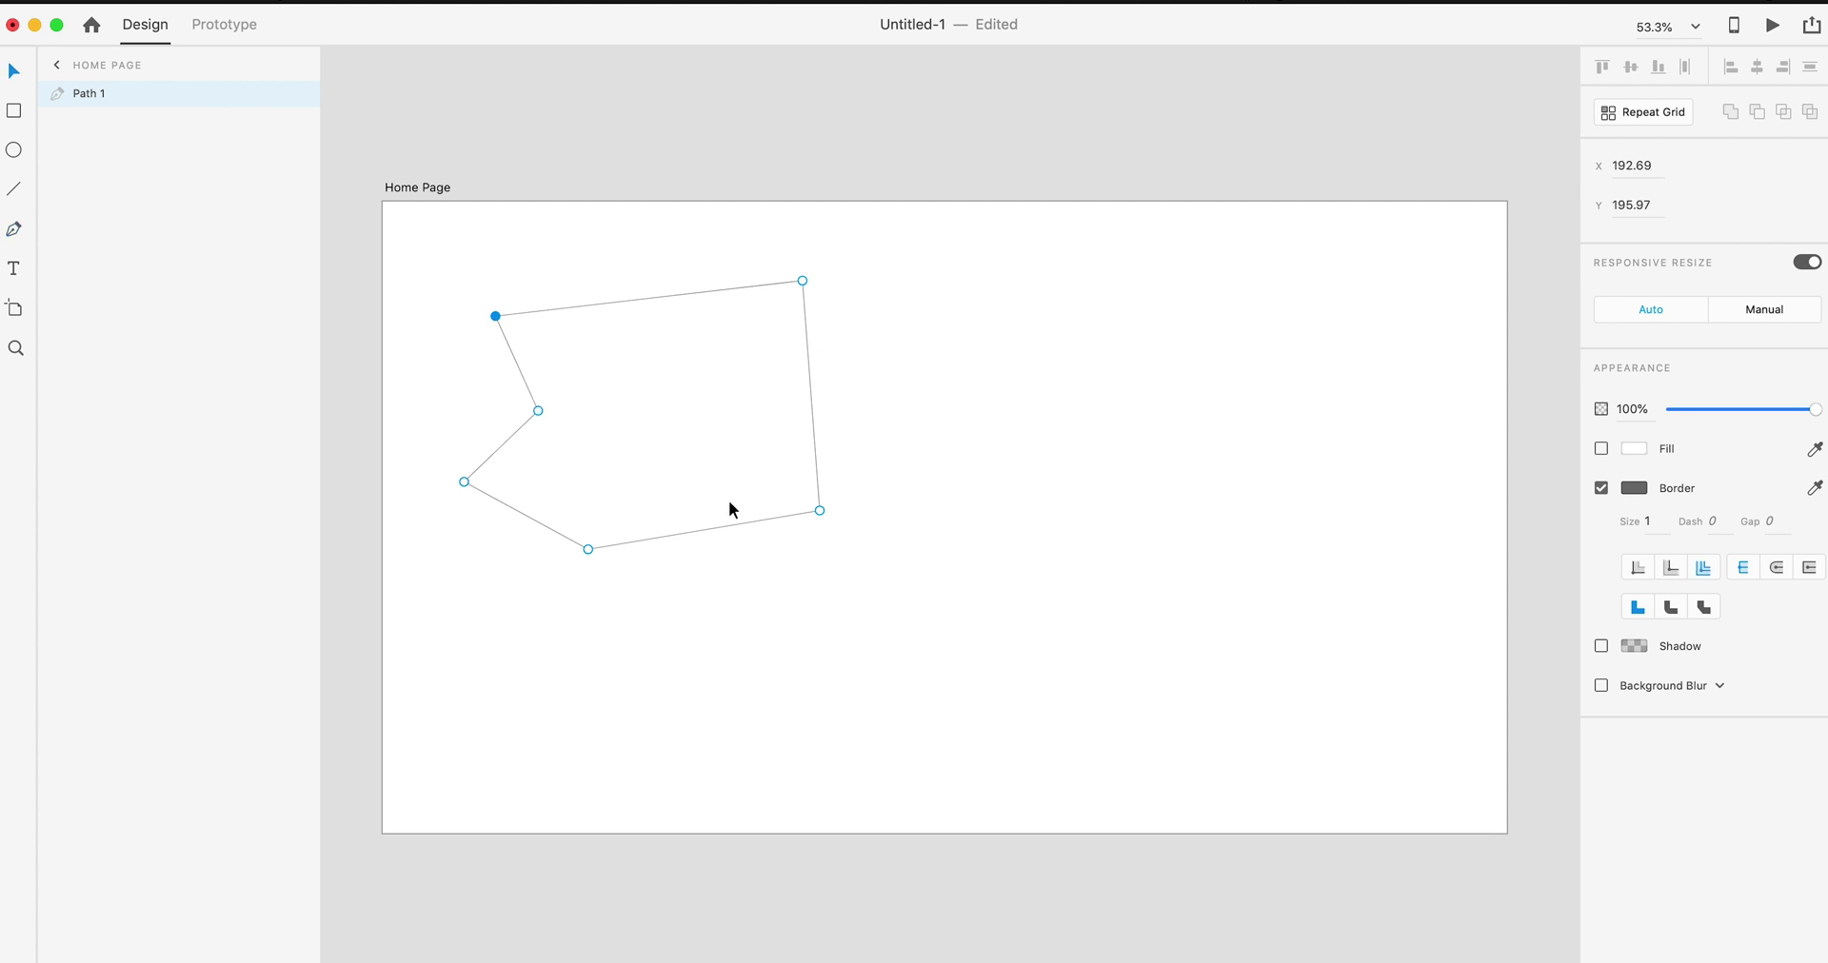
Step: Give Path 1 a solid pink fill, then start a second path to its right
{"action": "left_click", "coordinate": [1601, 450]}
{"action": "left_click", "coordinate": [1632, 449]}
{"action": "left_click_drag", "start_coordinate": [1471, 443], "coordinate": [1454, 349]}
{"action": "left_click", "coordinate": [1316, 453]}
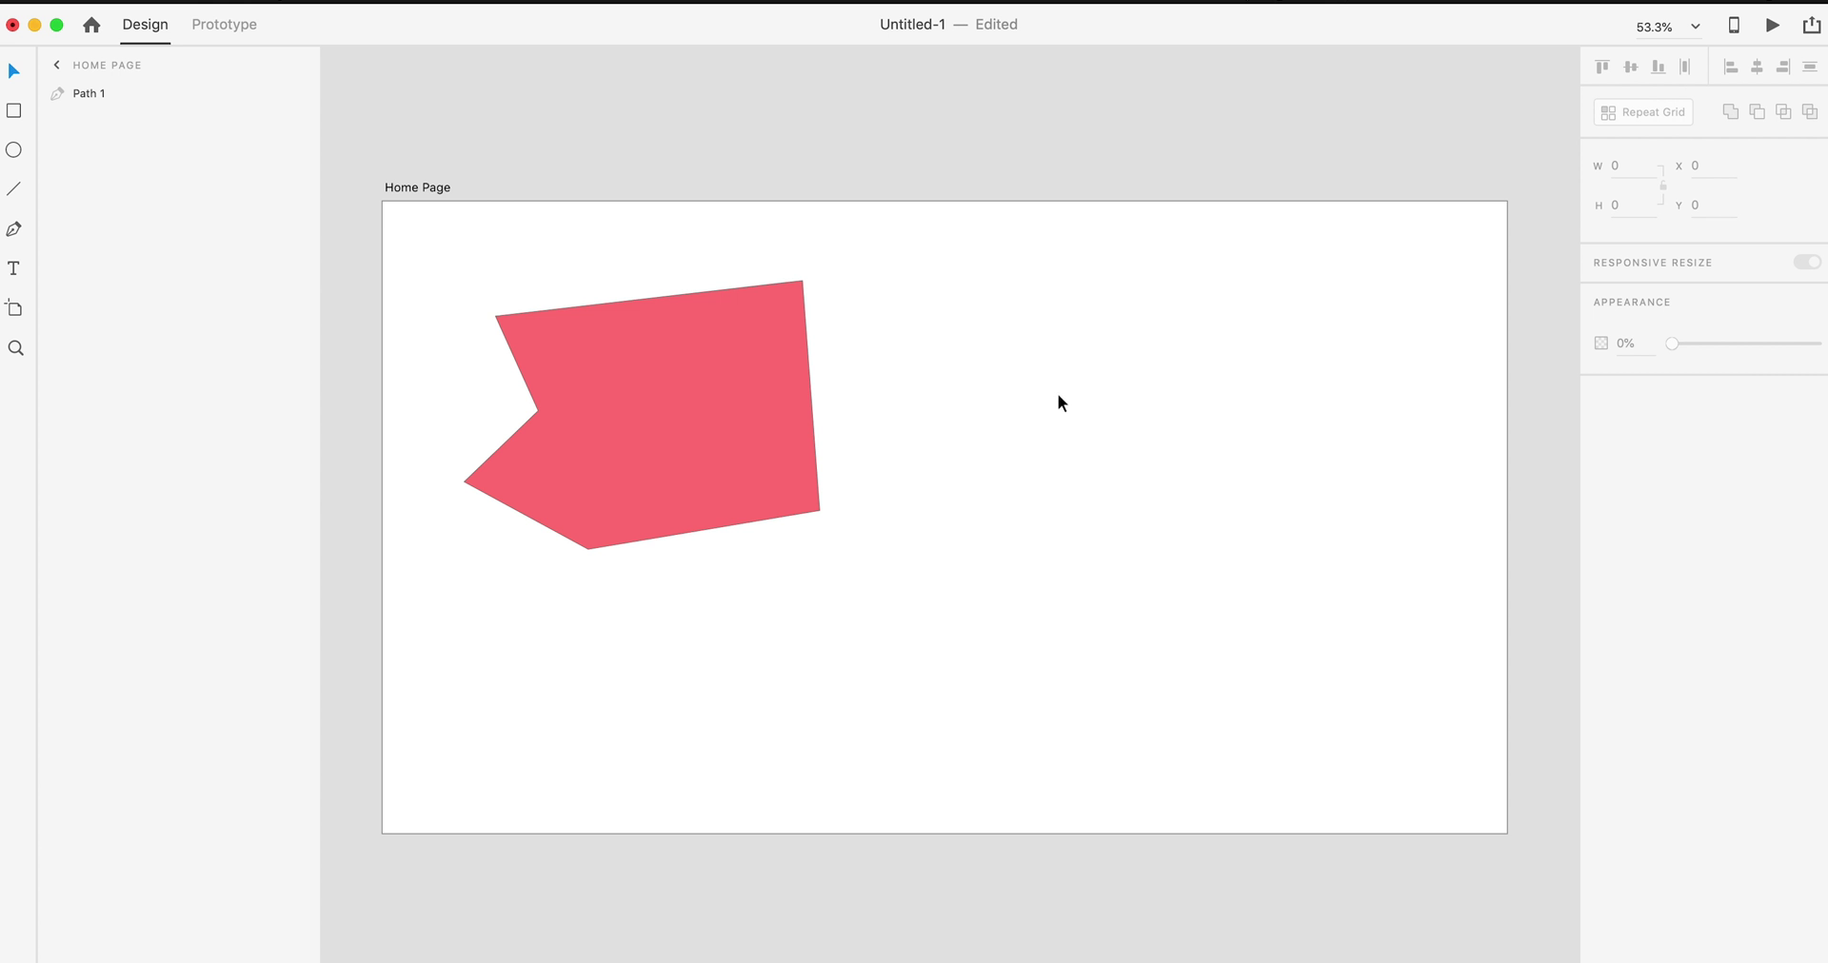
{"action": "key", "text": "p"}
{"action": "left_click", "coordinate": [1000, 404]}
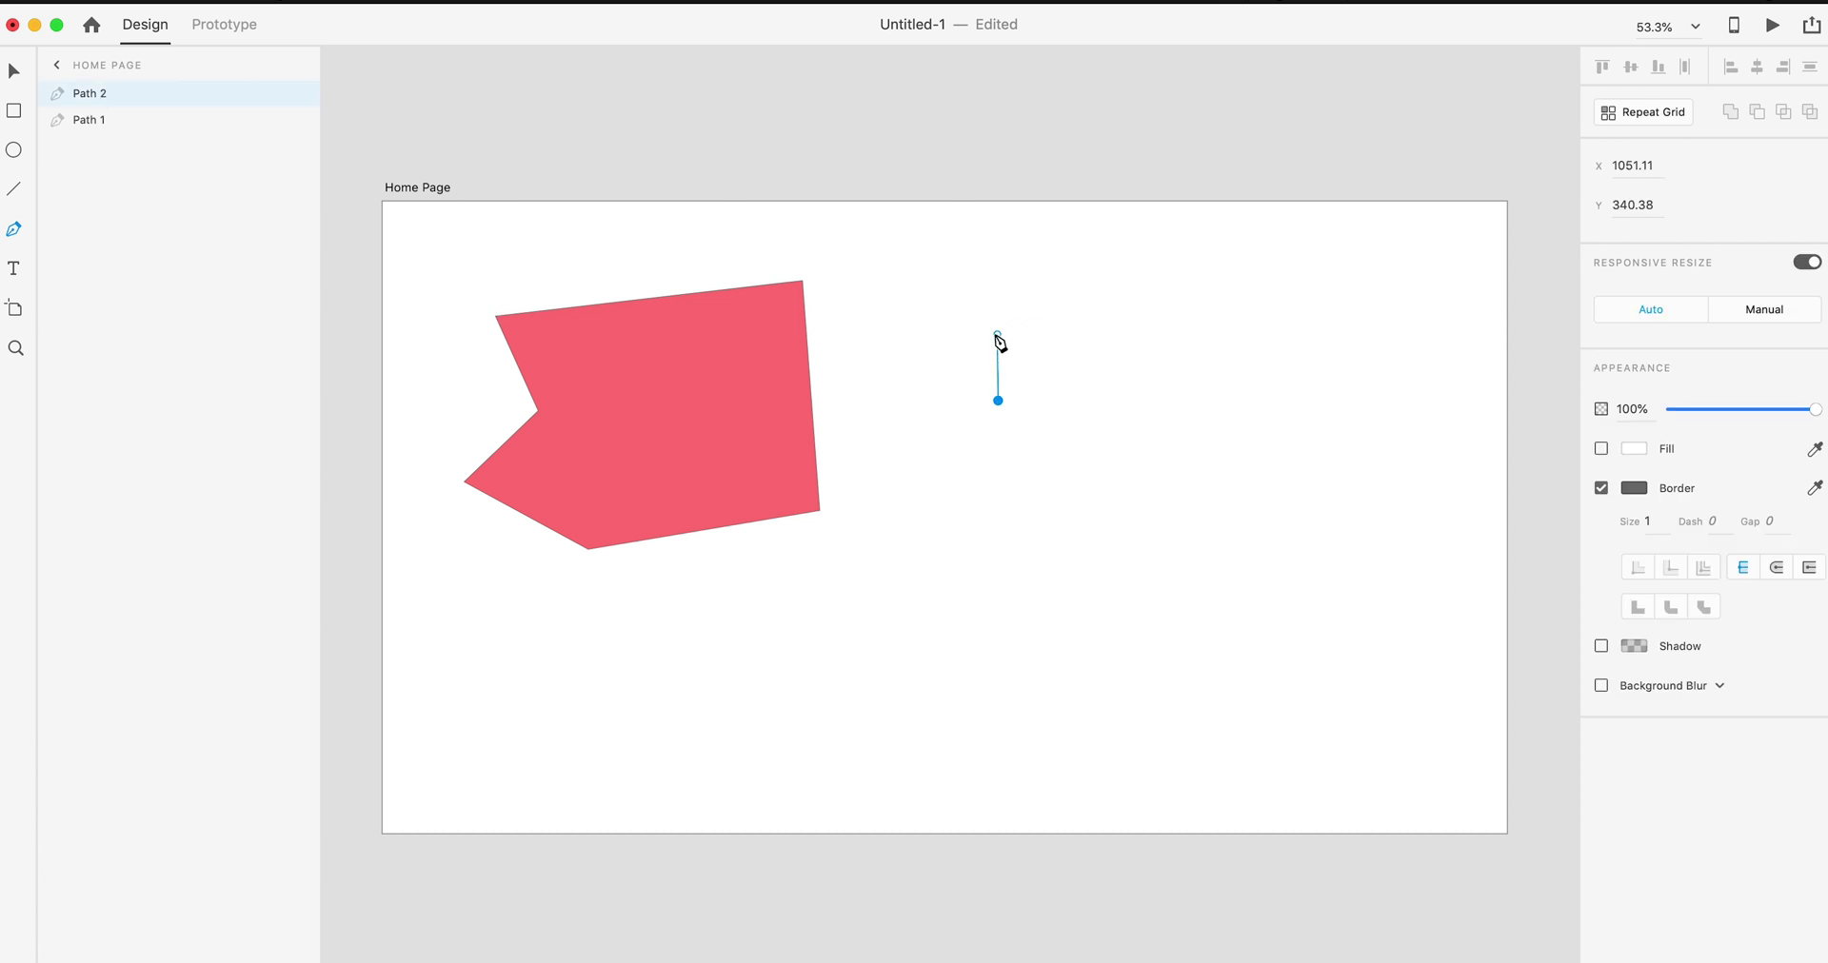
Step: Start Path 2 with a smooth first point and bend its top arc toward the upper right
{"action": "left_click_drag", "start_coordinate": [998, 335], "coordinate": [980, 335]}
{"action": "left_click", "coordinate": [979, 333]}
{"action": "scroll", "coordinate": [1114, 352], "scroll_direction": "down", "scroll_amount": 1}
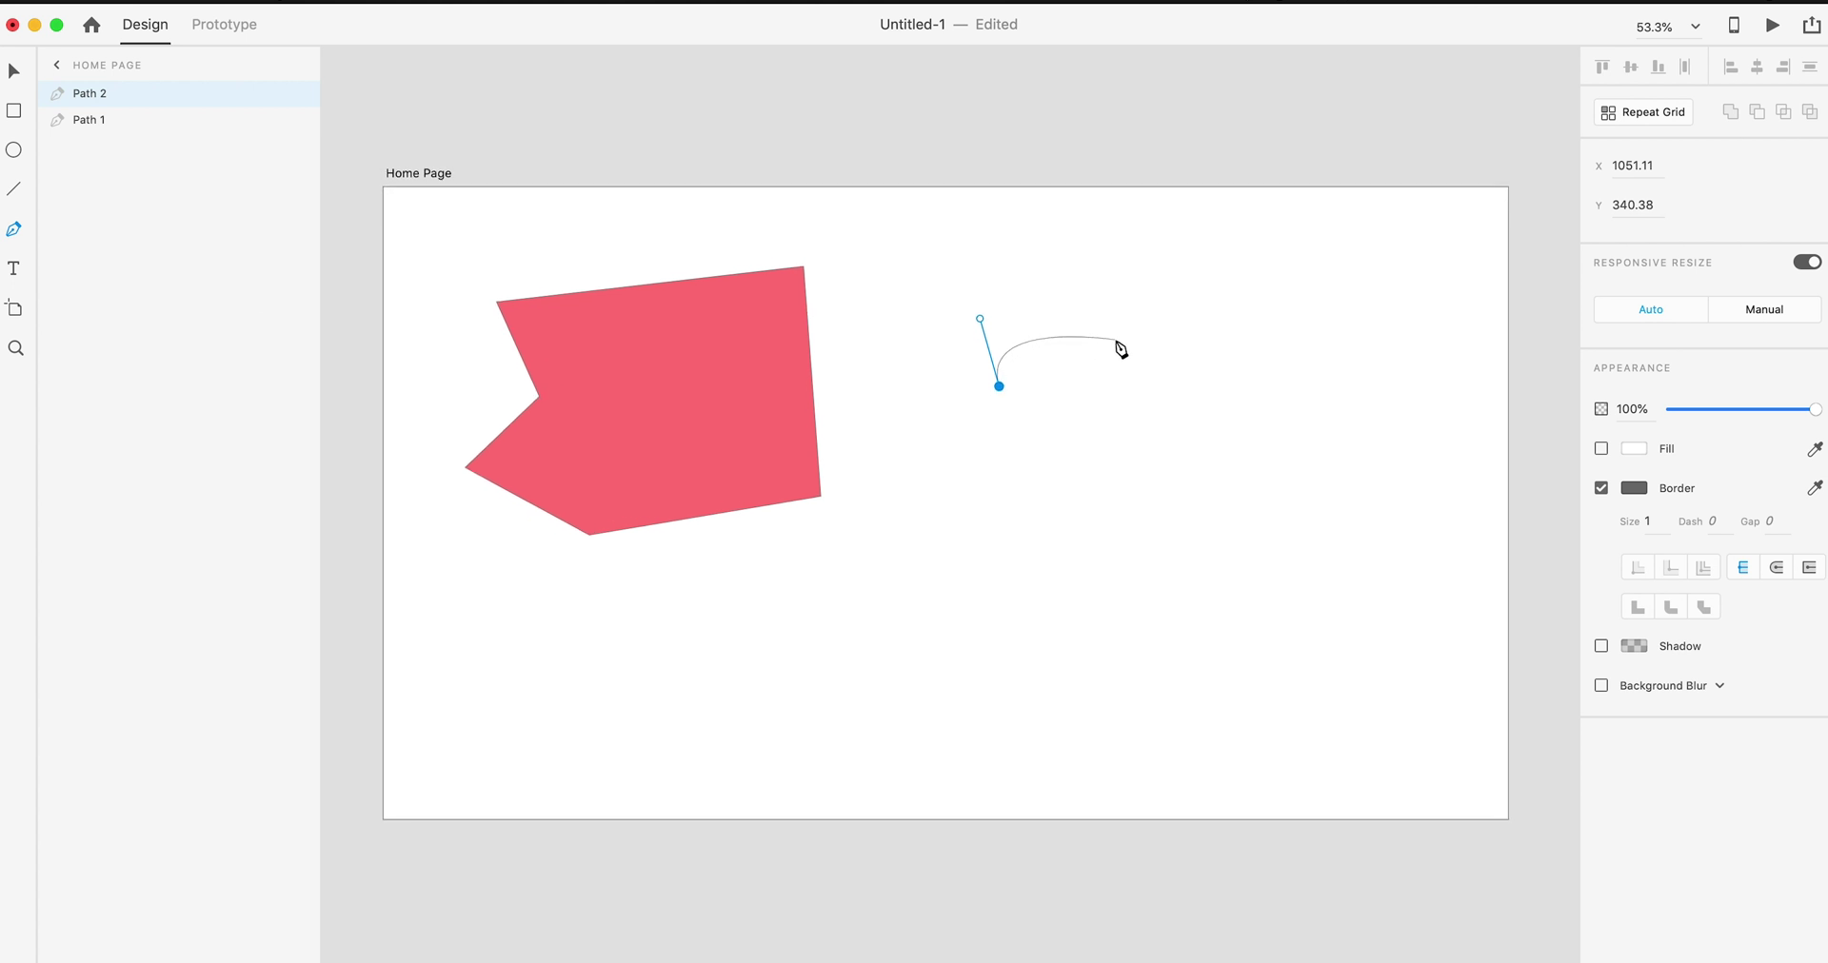
{"action": "left_click", "coordinate": [1229, 313]}
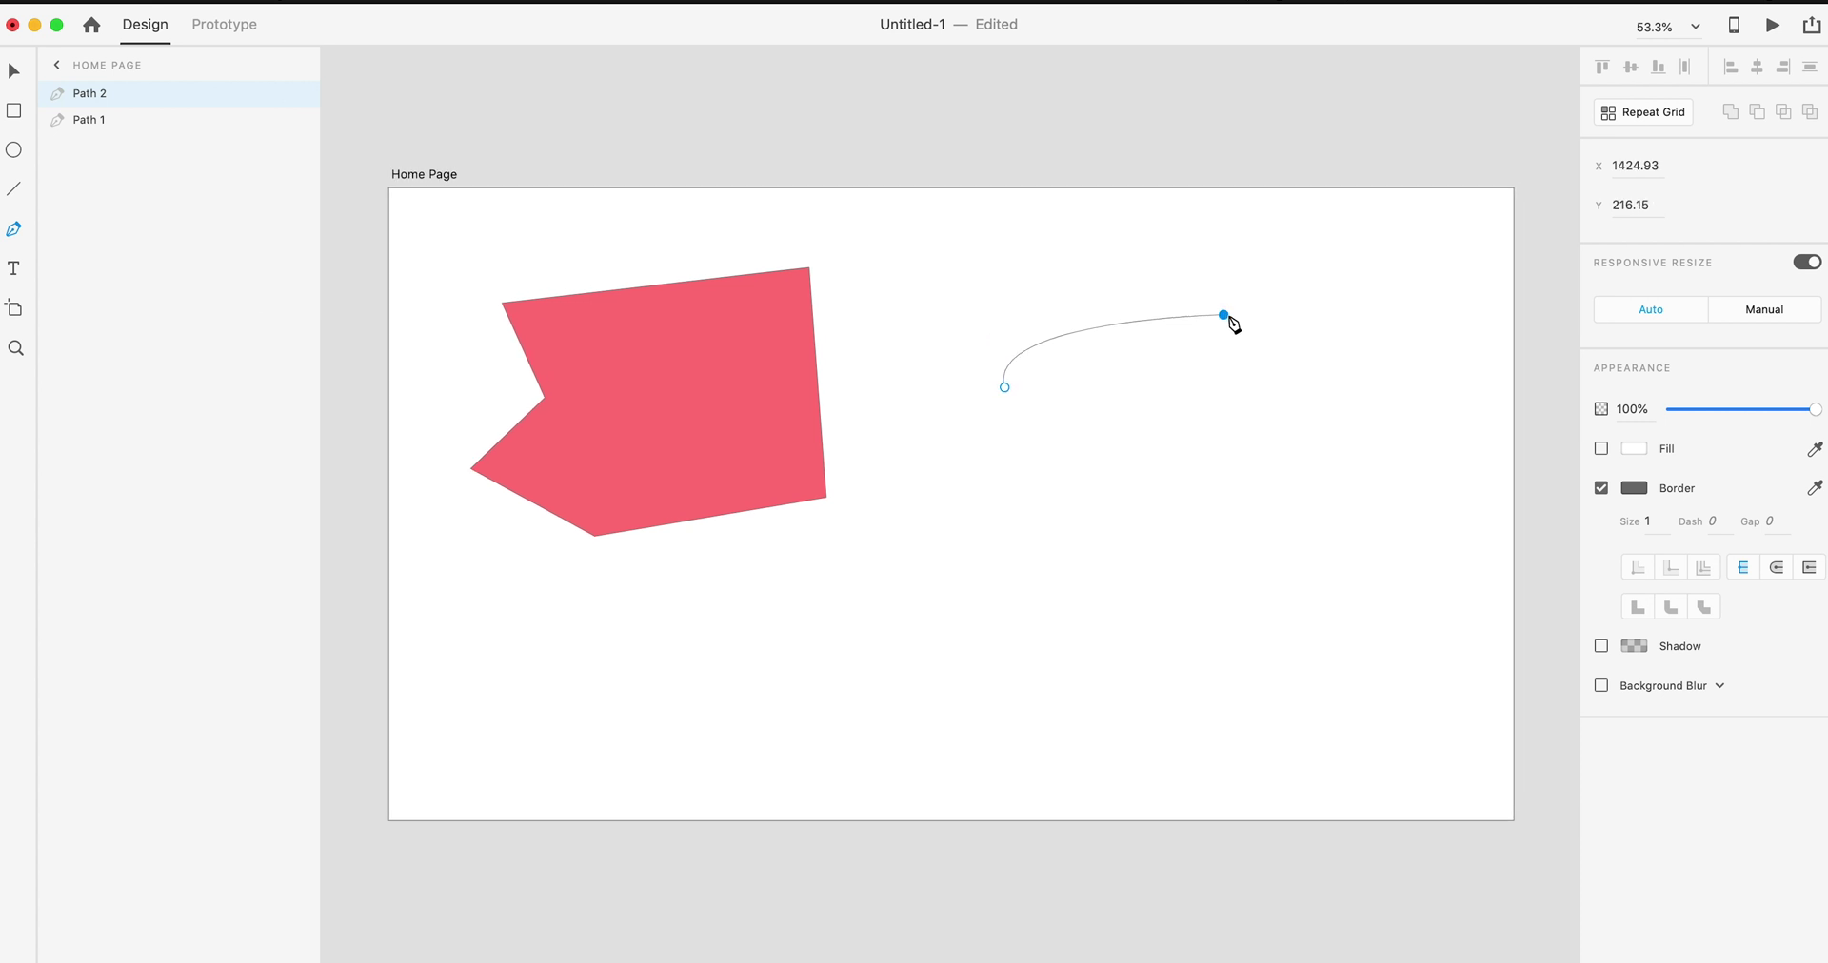
{"action": "left_click_drag", "start_coordinate": [1231, 322], "coordinate": [1269, 379]}
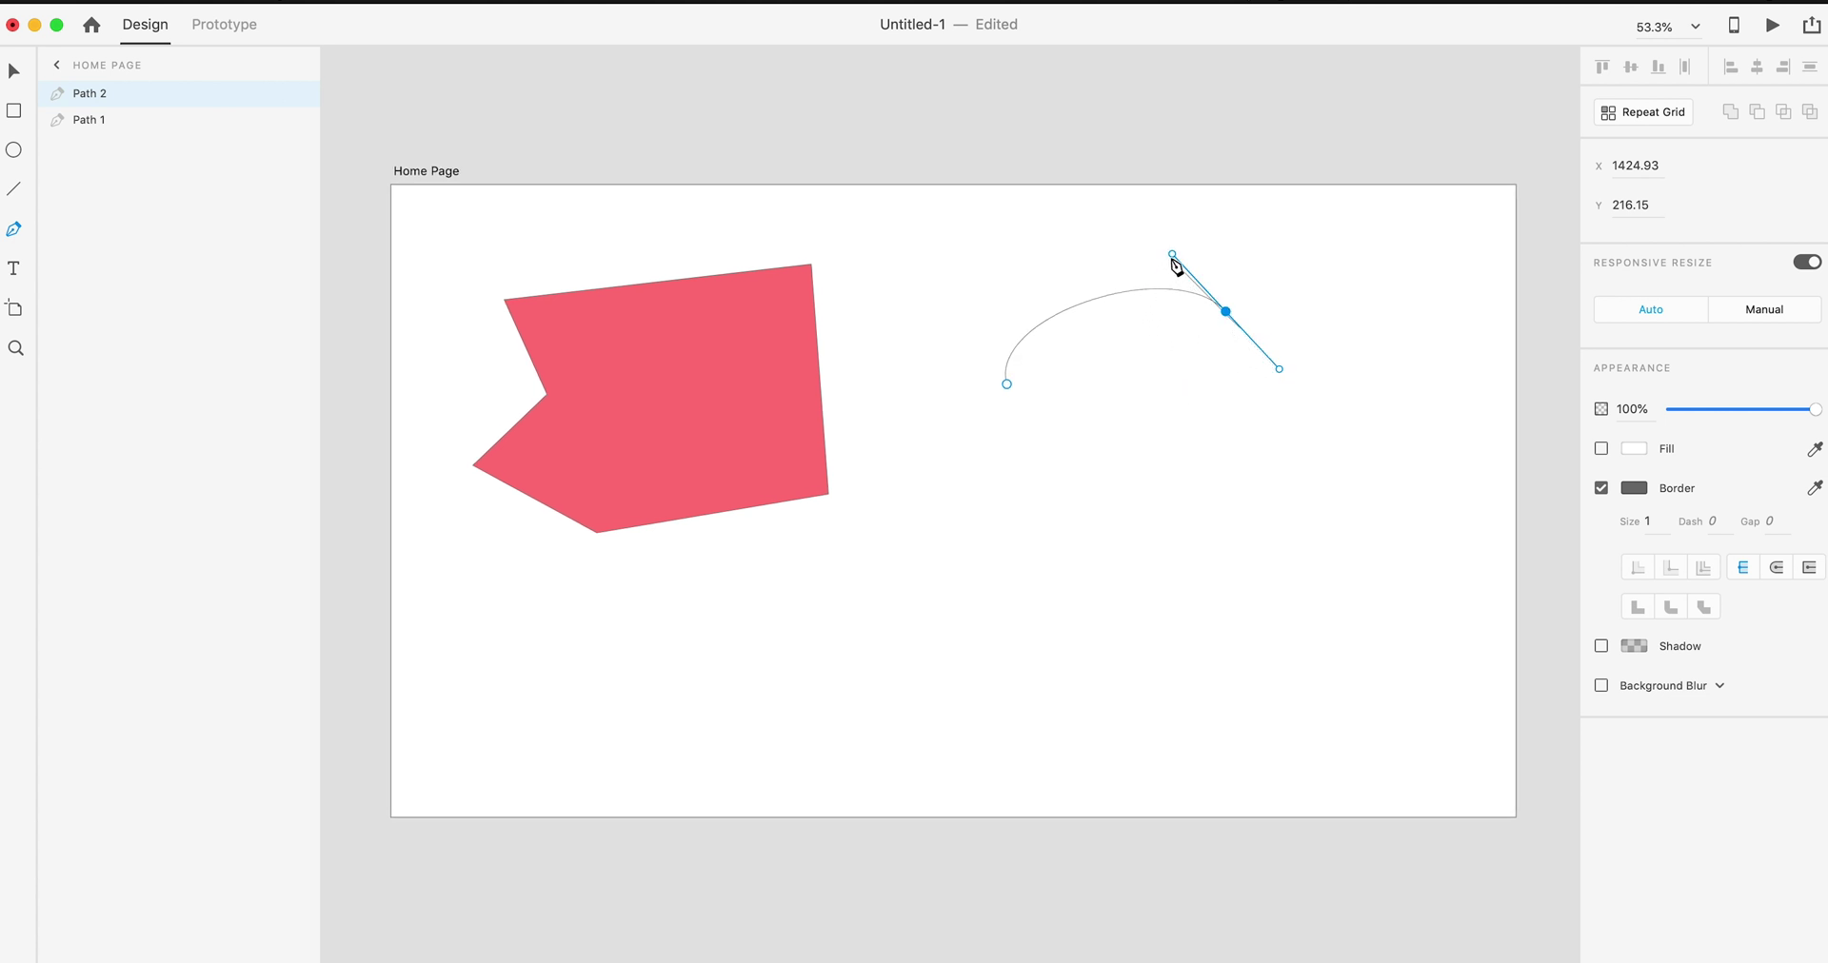
{"action": "mouse_move", "coordinate": [1173, 254]}
{"action": "left_mouse_down"}
{"action": "mouse_move", "coordinate": [1140, 302]}
{"action": "mouse_move", "coordinate": [1162, 242]}
{"action": "left_mouse_up"}
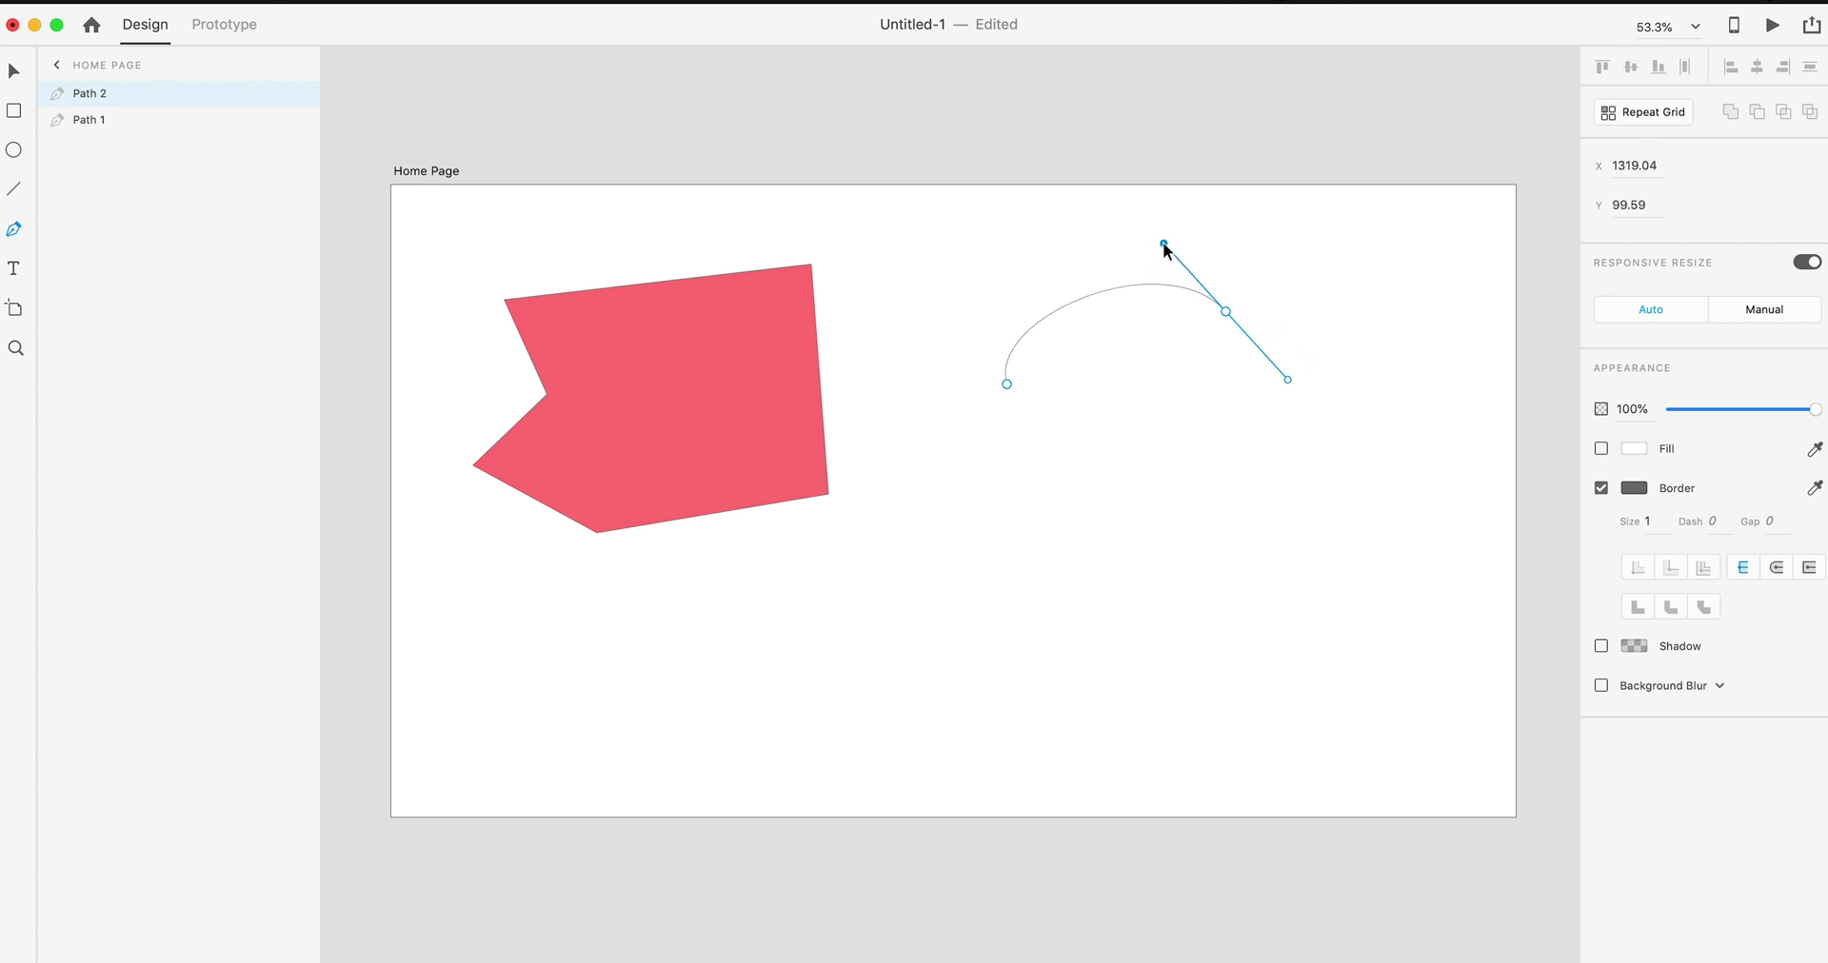
{"action": "left_click", "coordinate": [1006, 385]}
Step: Add smooth points forming the question mark's lower hook and inner curve, then close the outline
{"action": "left_click_drag", "start_coordinate": [1187, 460], "coordinate": [1112, 490]}
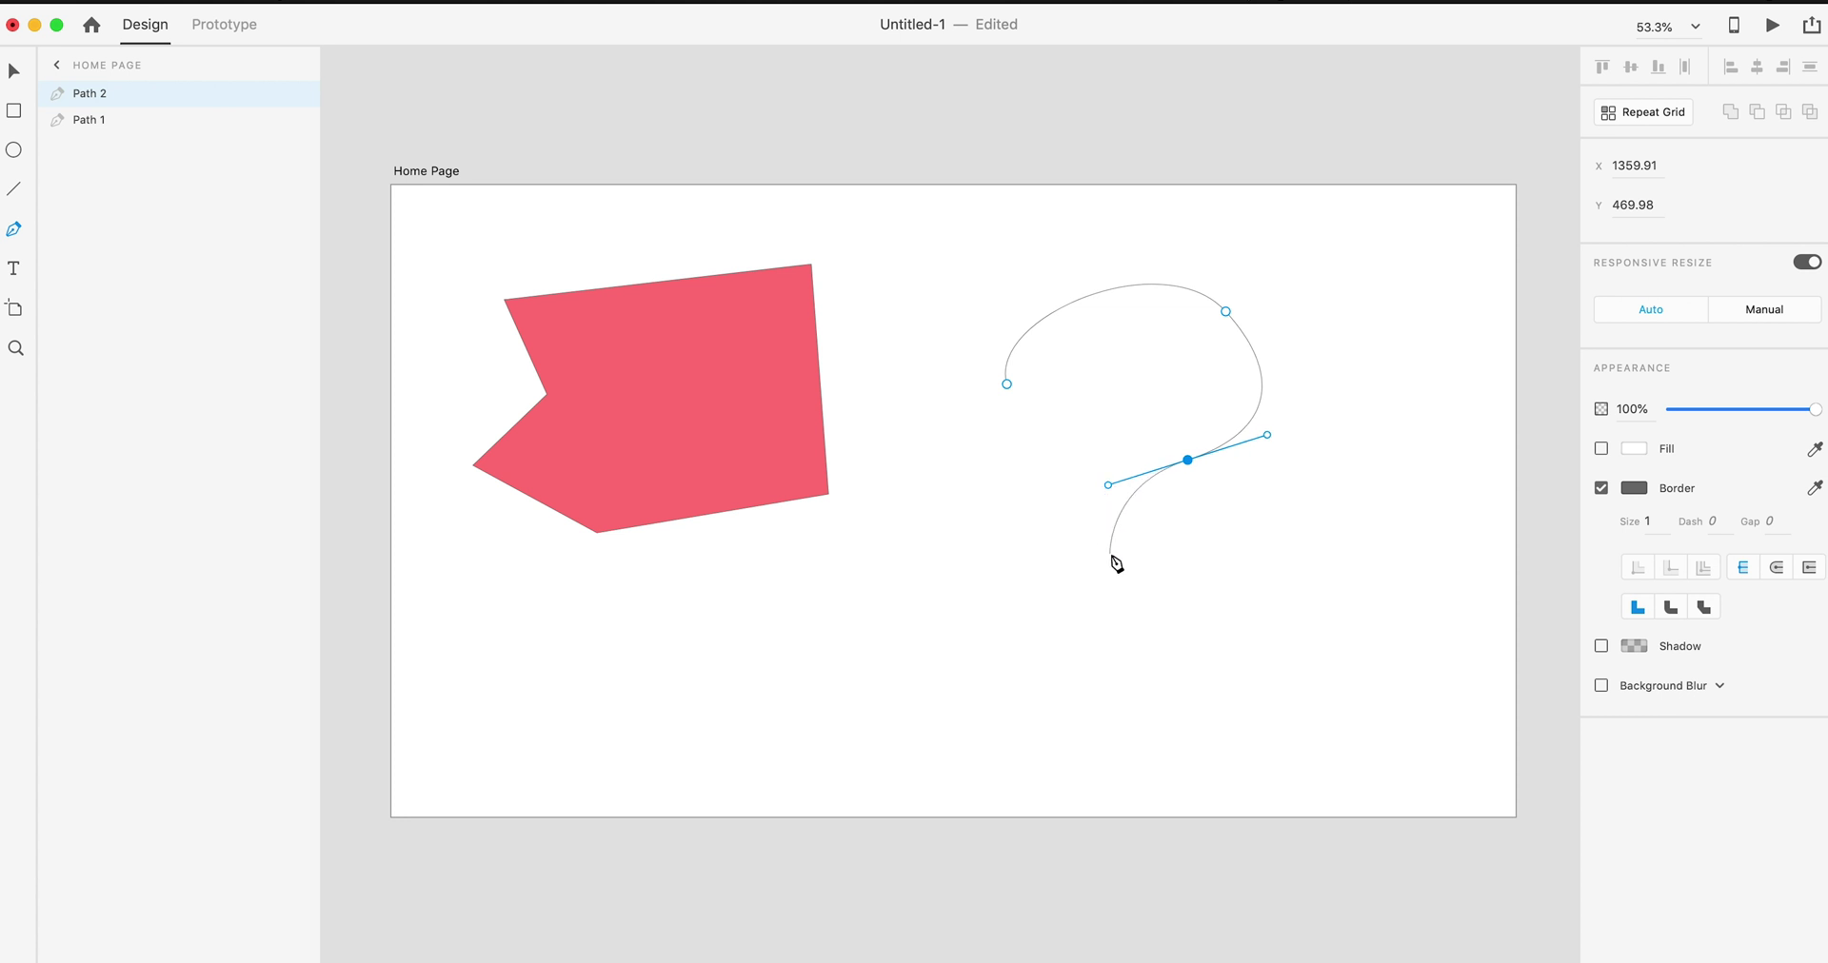
{"action": "left_click_drag", "start_coordinate": [1118, 558], "coordinate": [1160, 612]}
{"action": "left_click_drag", "start_coordinate": [969, 538], "coordinate": [957, 478]}
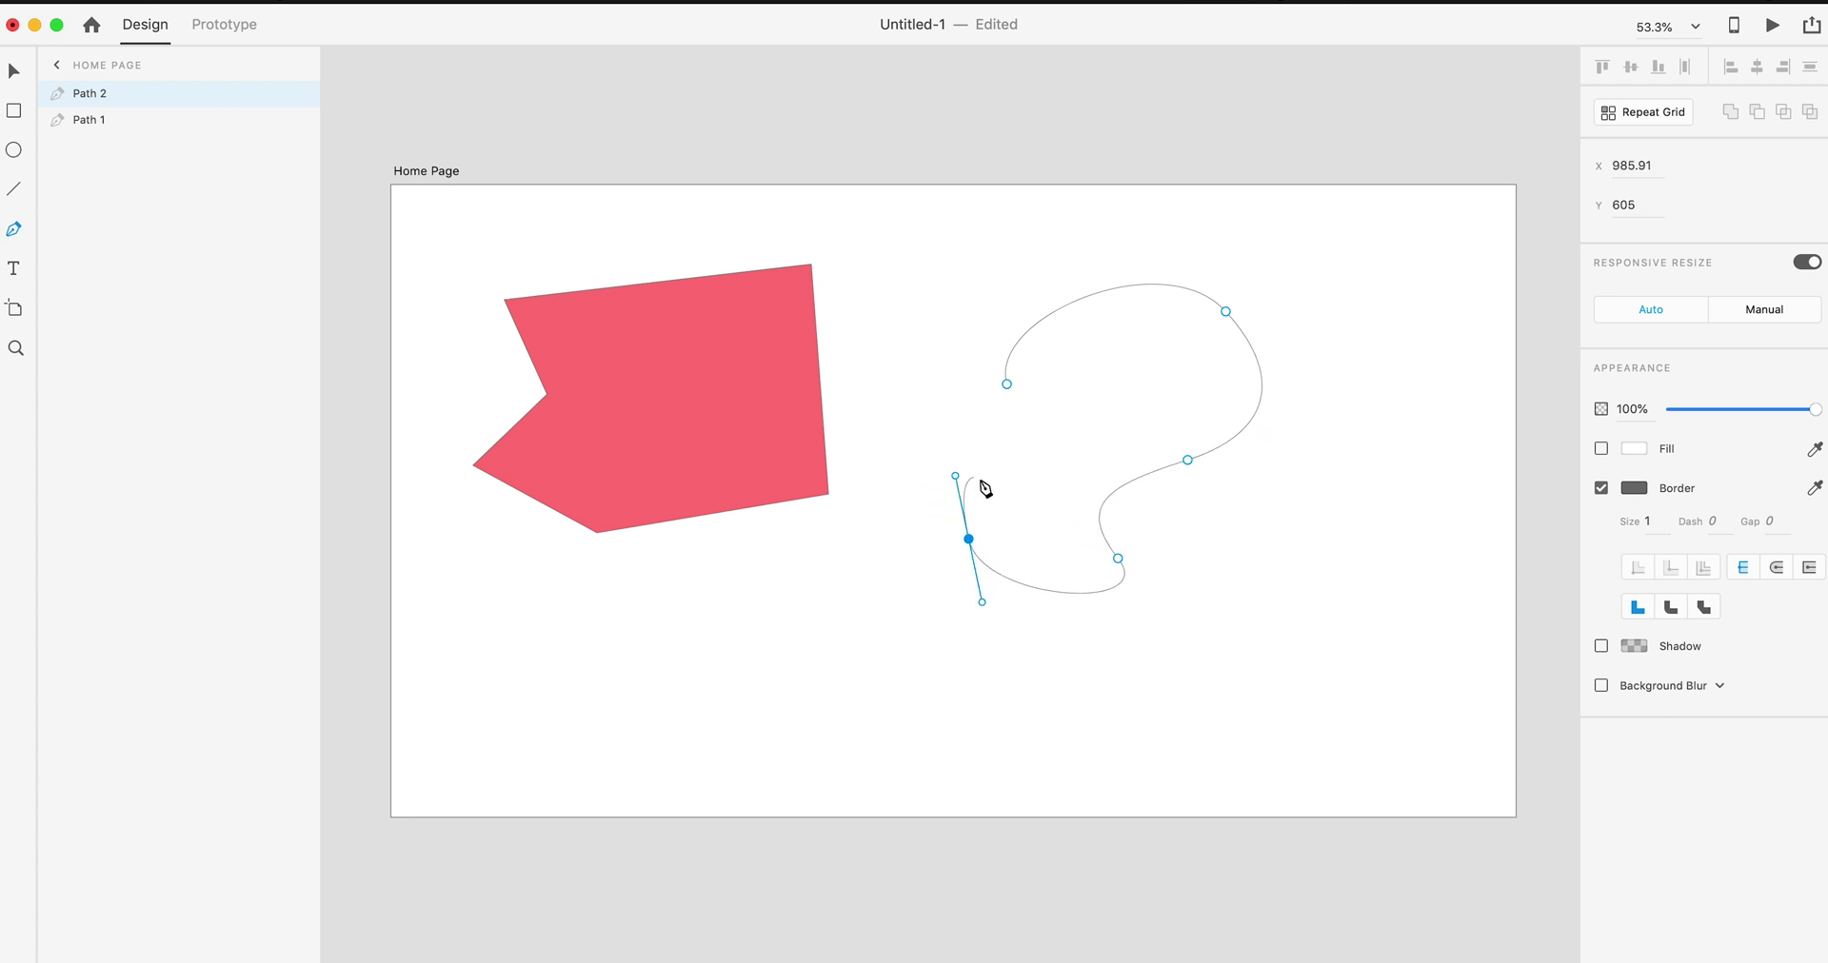
{"action": "left_click", "coordinate": [1035, 476]}
{"action": "left_click_drag", "start_coordinate": [978, 437], "coordinate": [929, 417]}
{"action": "left_click", "coordinate": [1006, 385]}
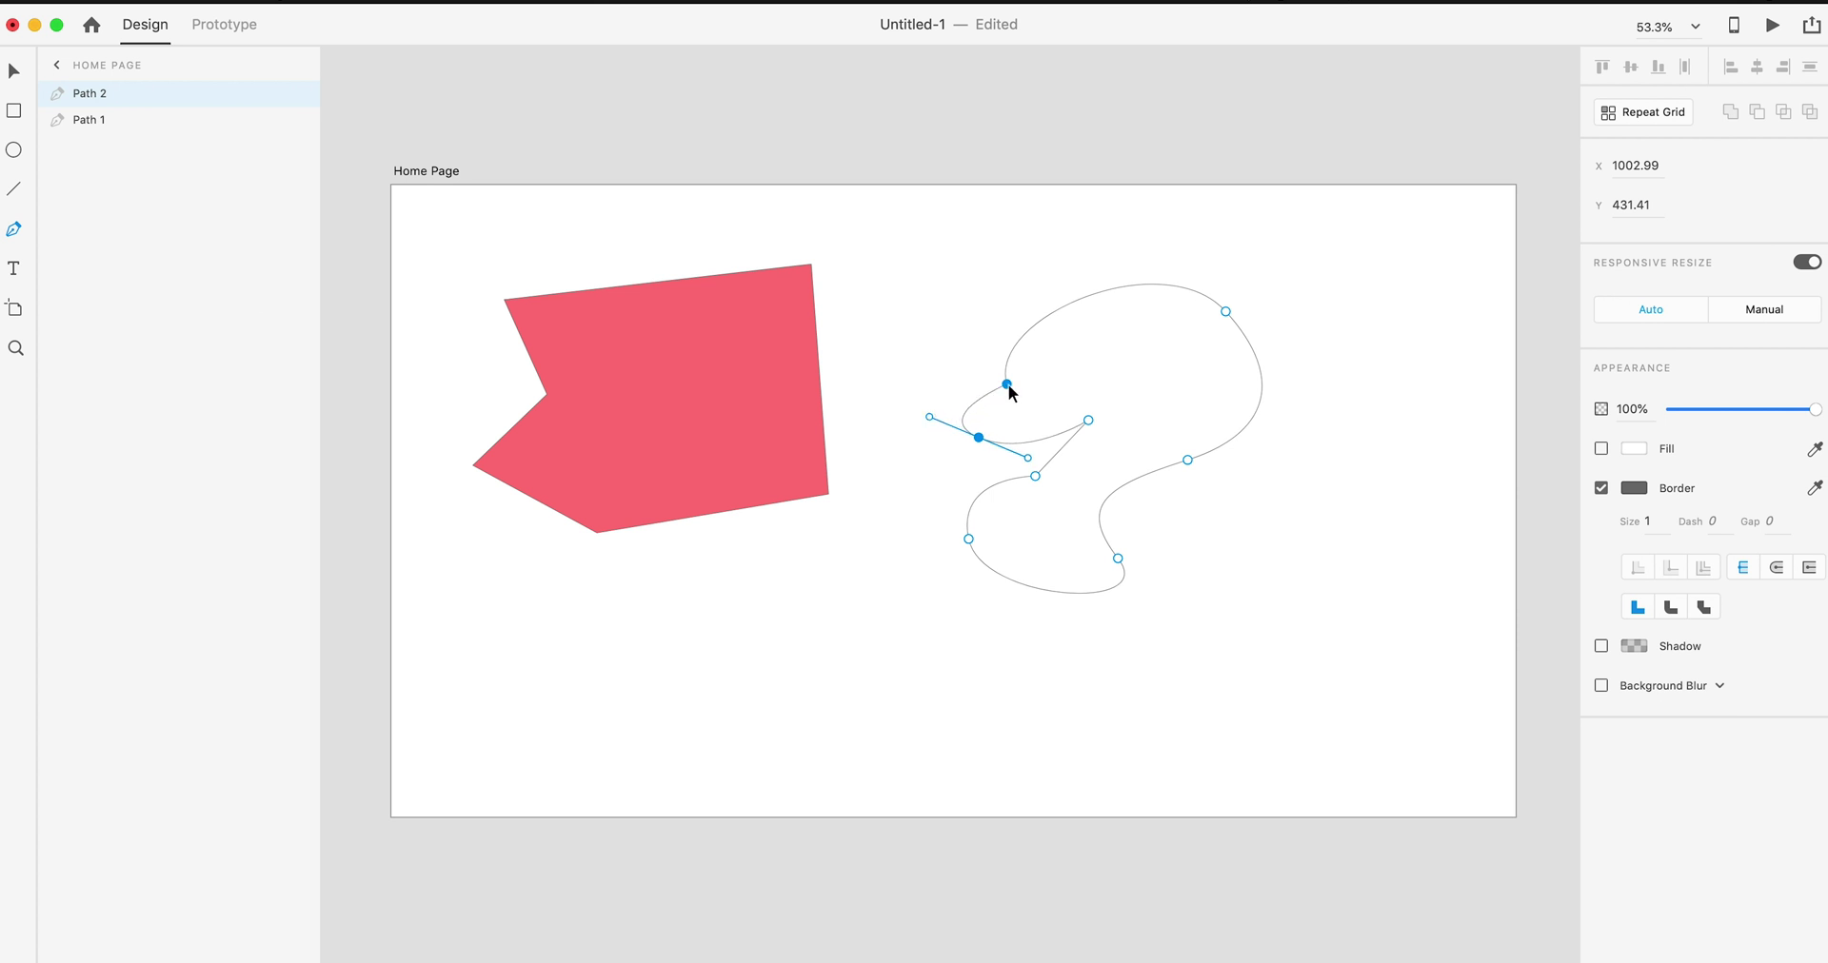
{"action": "key", "text": "Escape"}
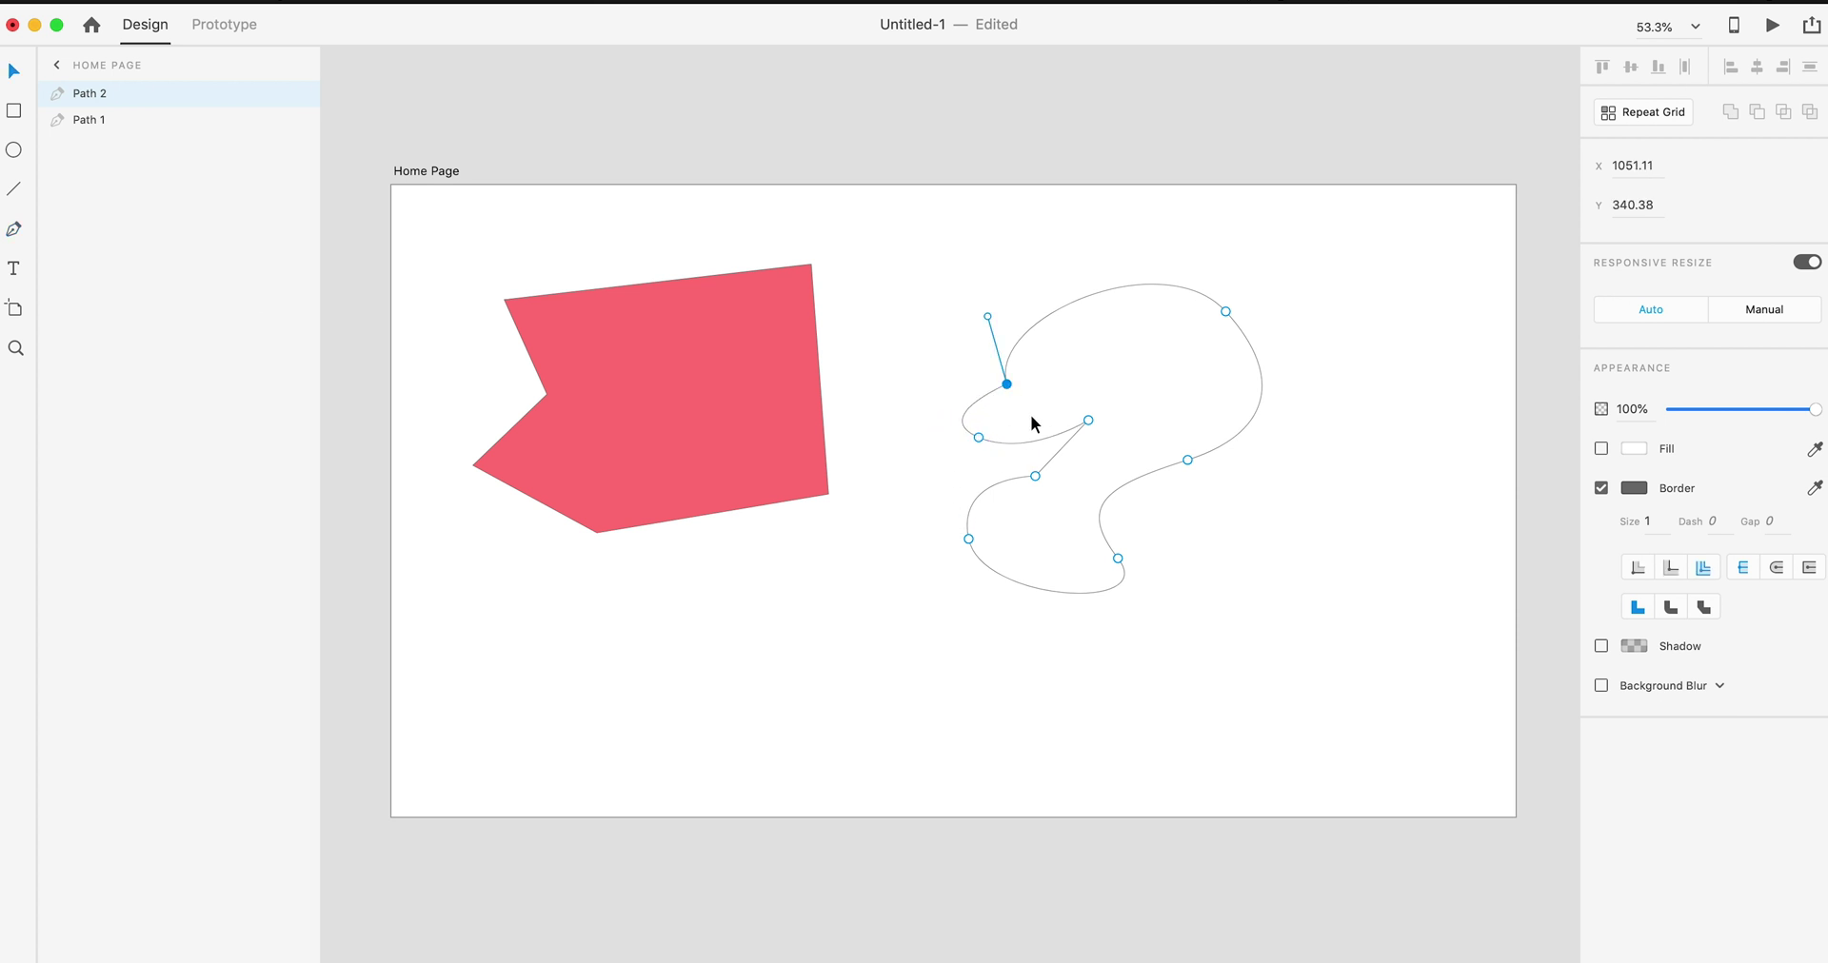
{"action": "left_click", "coordinate": [1053, 457]}
Step: Merge the extra point and raise the upper-left anchor and handle so the hook curls smoothly
{"action": "scroll", "coordinate": [1007, 385], "scroll_direction": "down", "scroll_amount": 2}
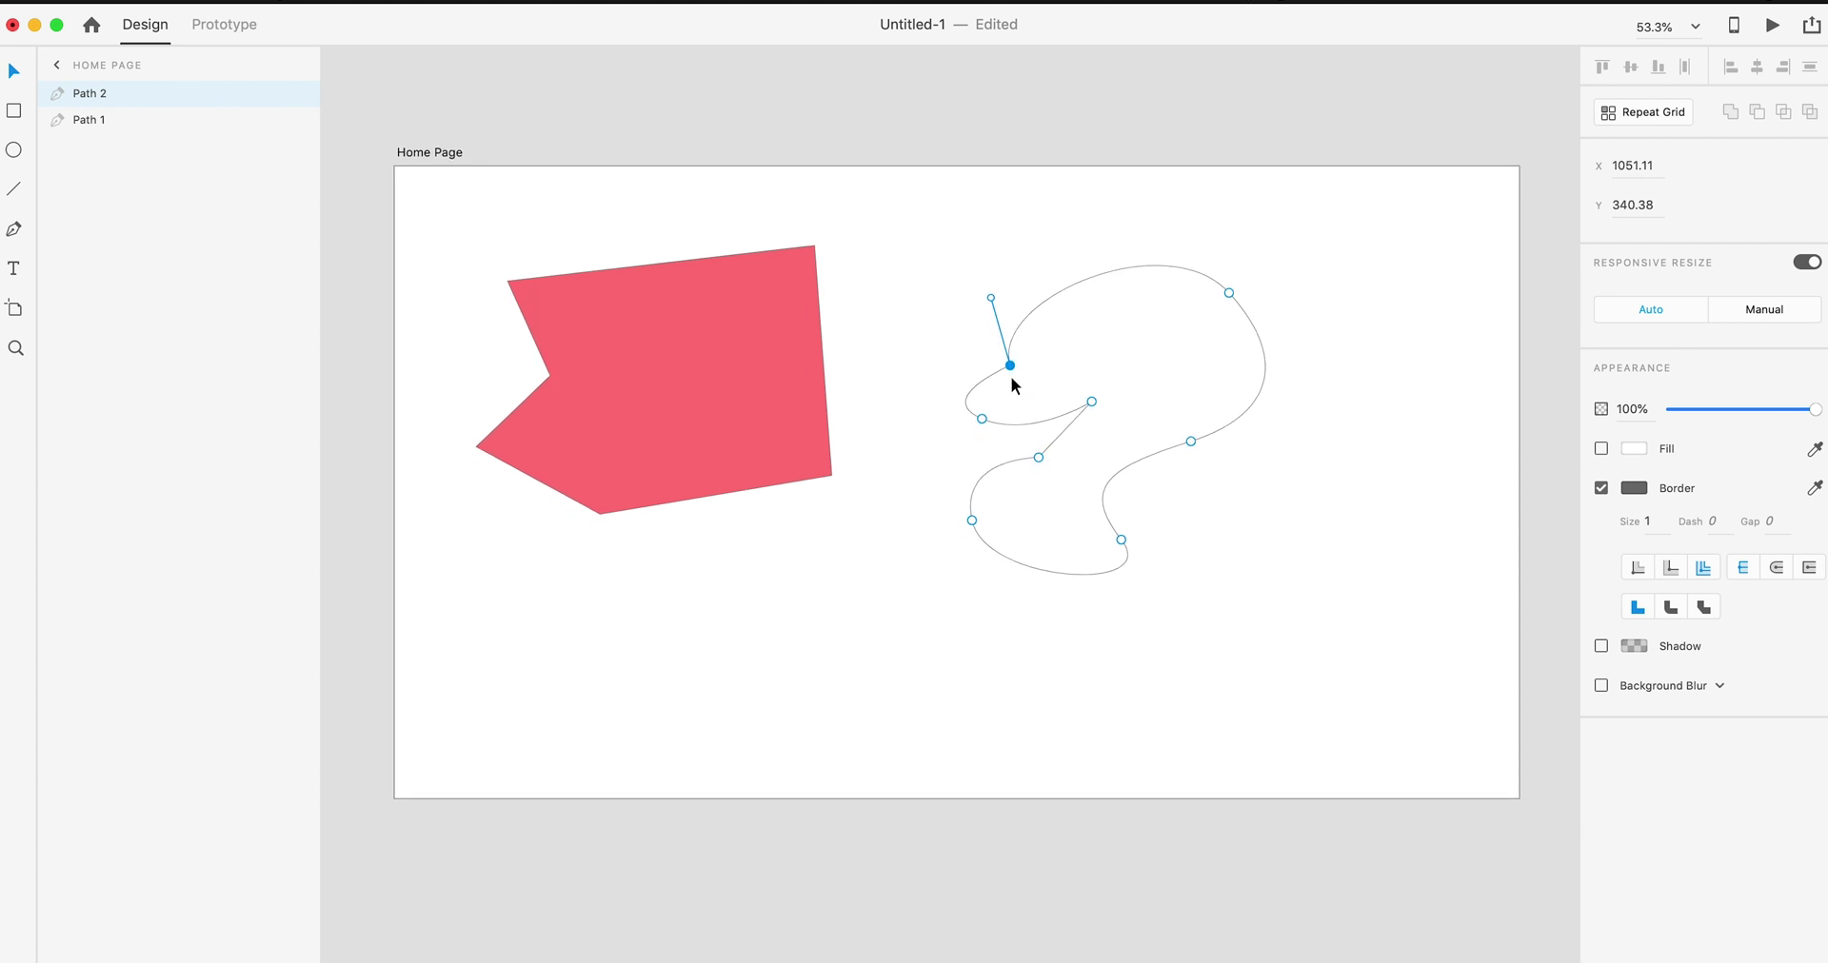
{"action": "scroll", "coordinate": [1011, 377], "scroll_direction": "right", "scroll_amount": 1}
{"action": "left_click_drag", "start_coordinate": [991, 374], "coordinate": [1002, 353]}
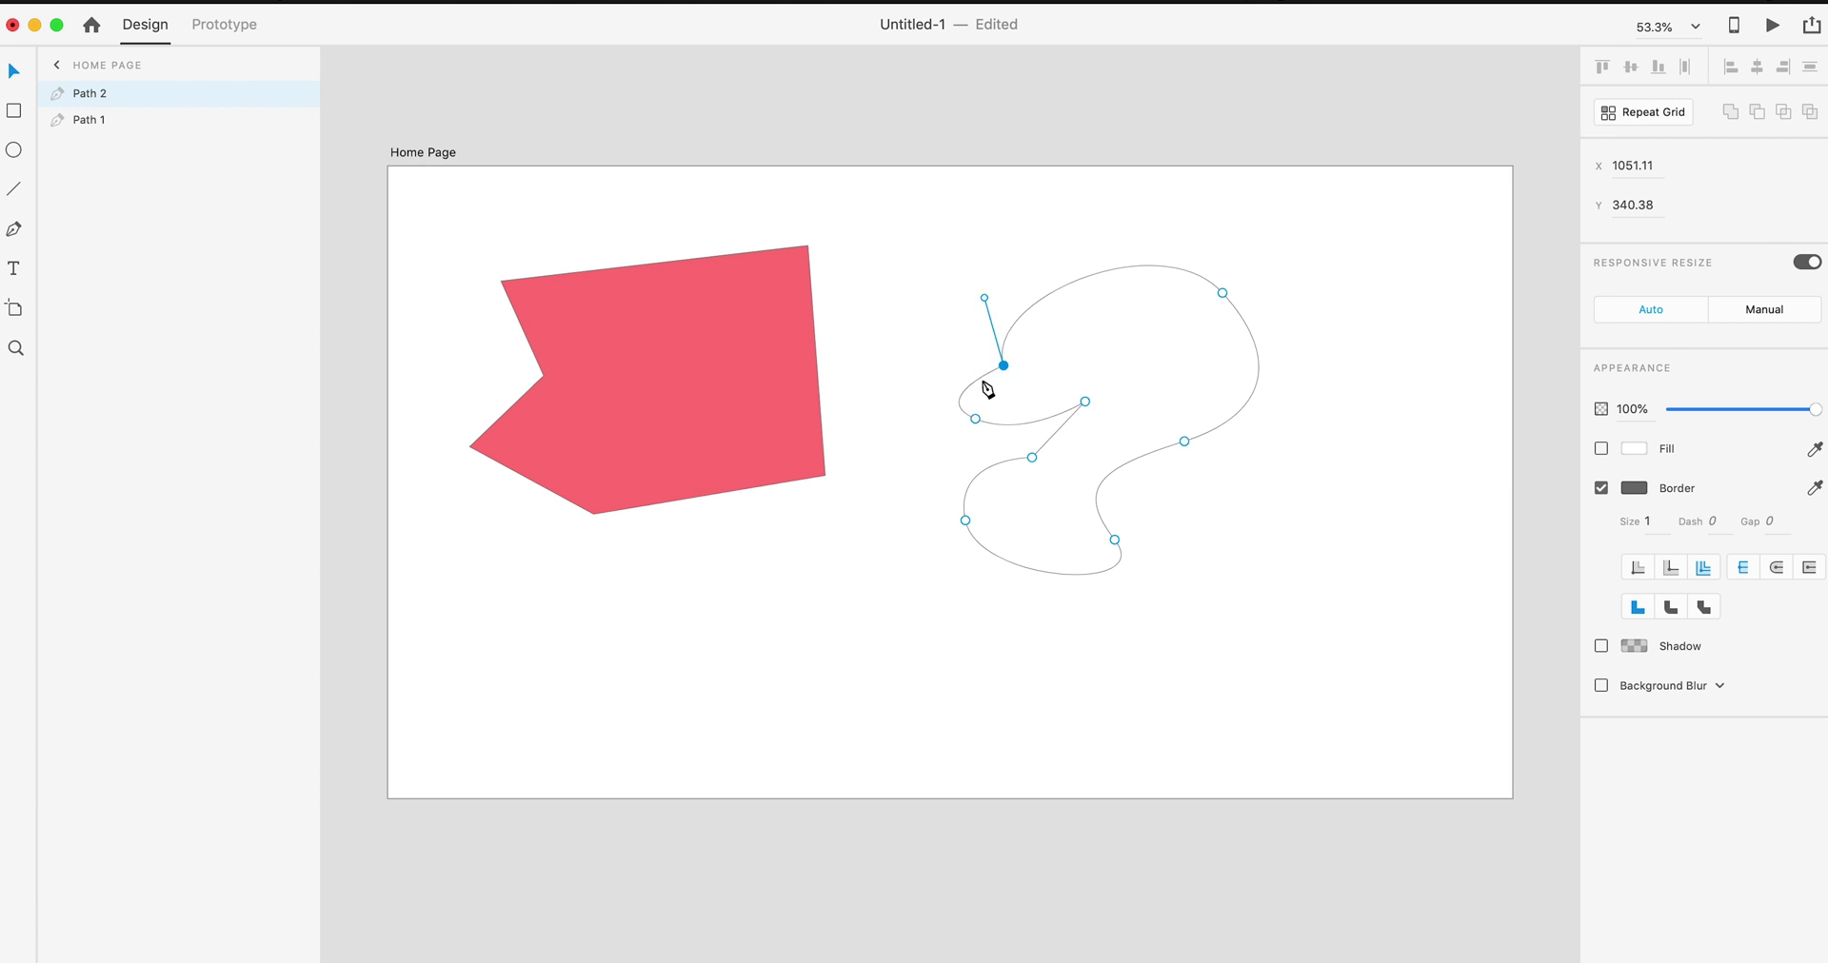
{"action": "left_click_drag", "start_coordinate": [1003, 367], "coordinate": [987, 373]}
{"action": "scroll", "coordinate": [1003, 361], "scroll_direction": "up", "scroll_amount": 1}
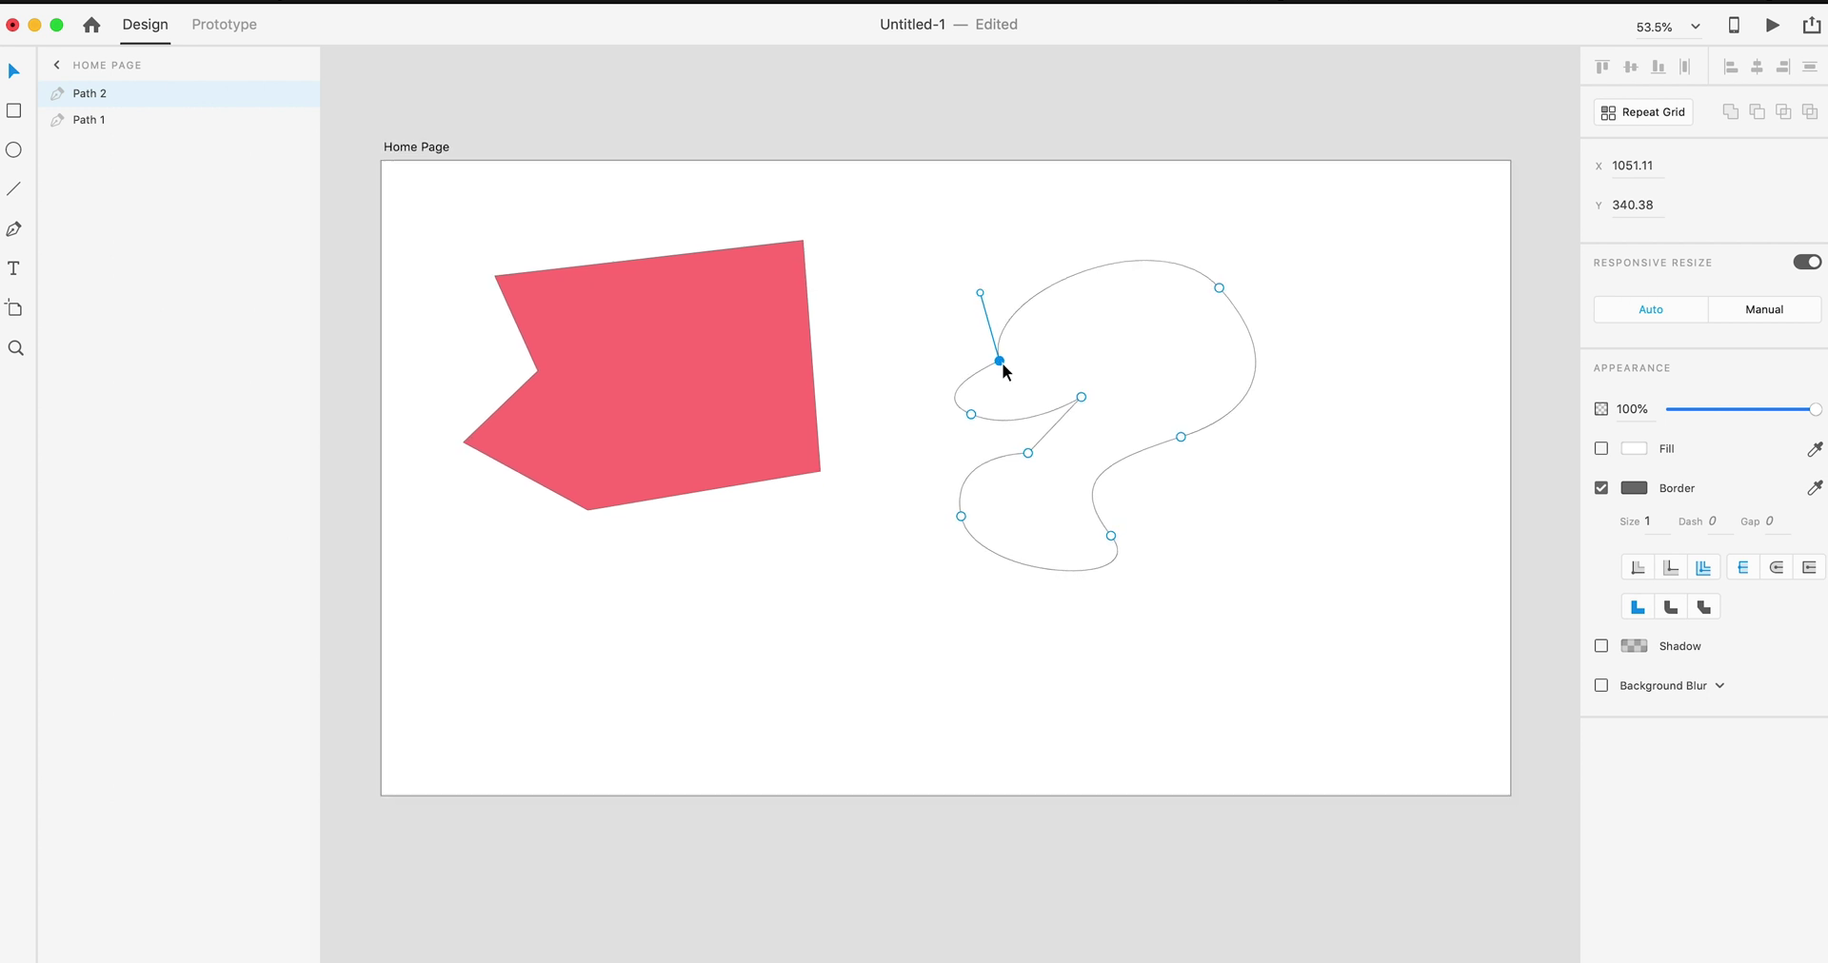
{"action": "mouse_move", "coordinate": [1001, 356]}
{"action": "left_mouse_down"}
{"action": "mouse_move", "coordinate": [980, 329]}
{"action": "mouse_move", "coordinate": [1015, 343]}
{"action": "mouse_move", "coordinate": [988, 336]}
{"action": "left_mouse_up"}
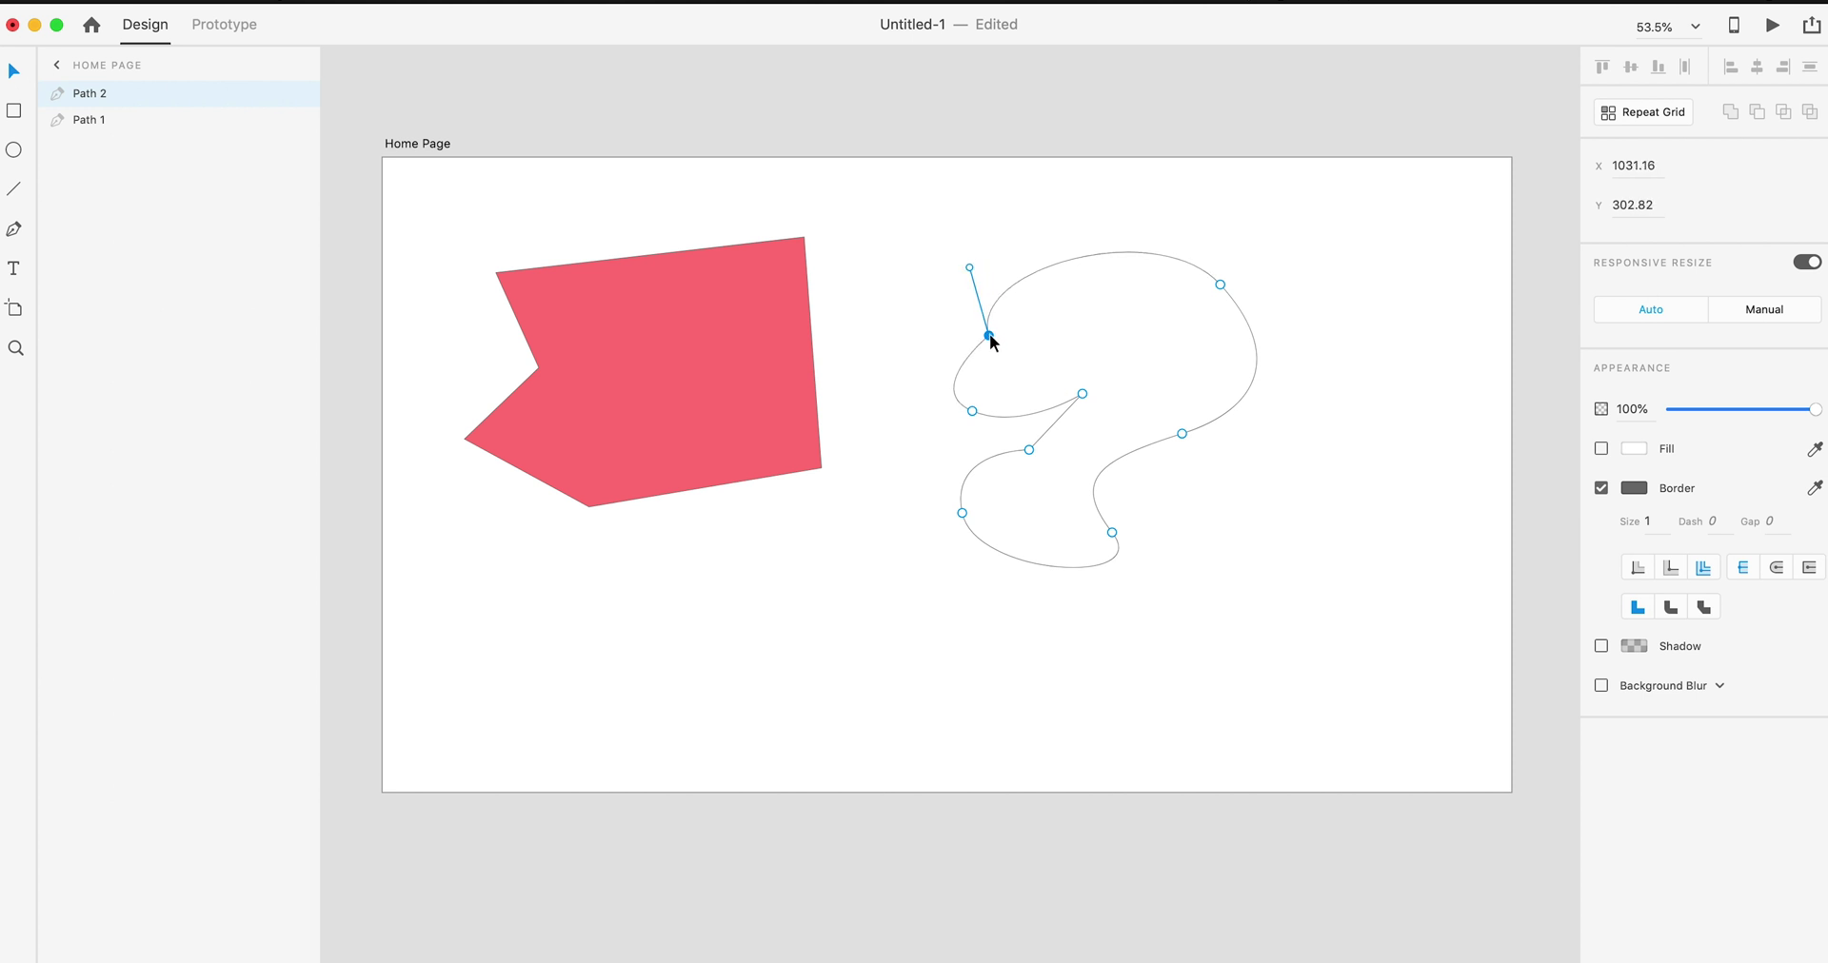
{"action": "key", "text": "p"}
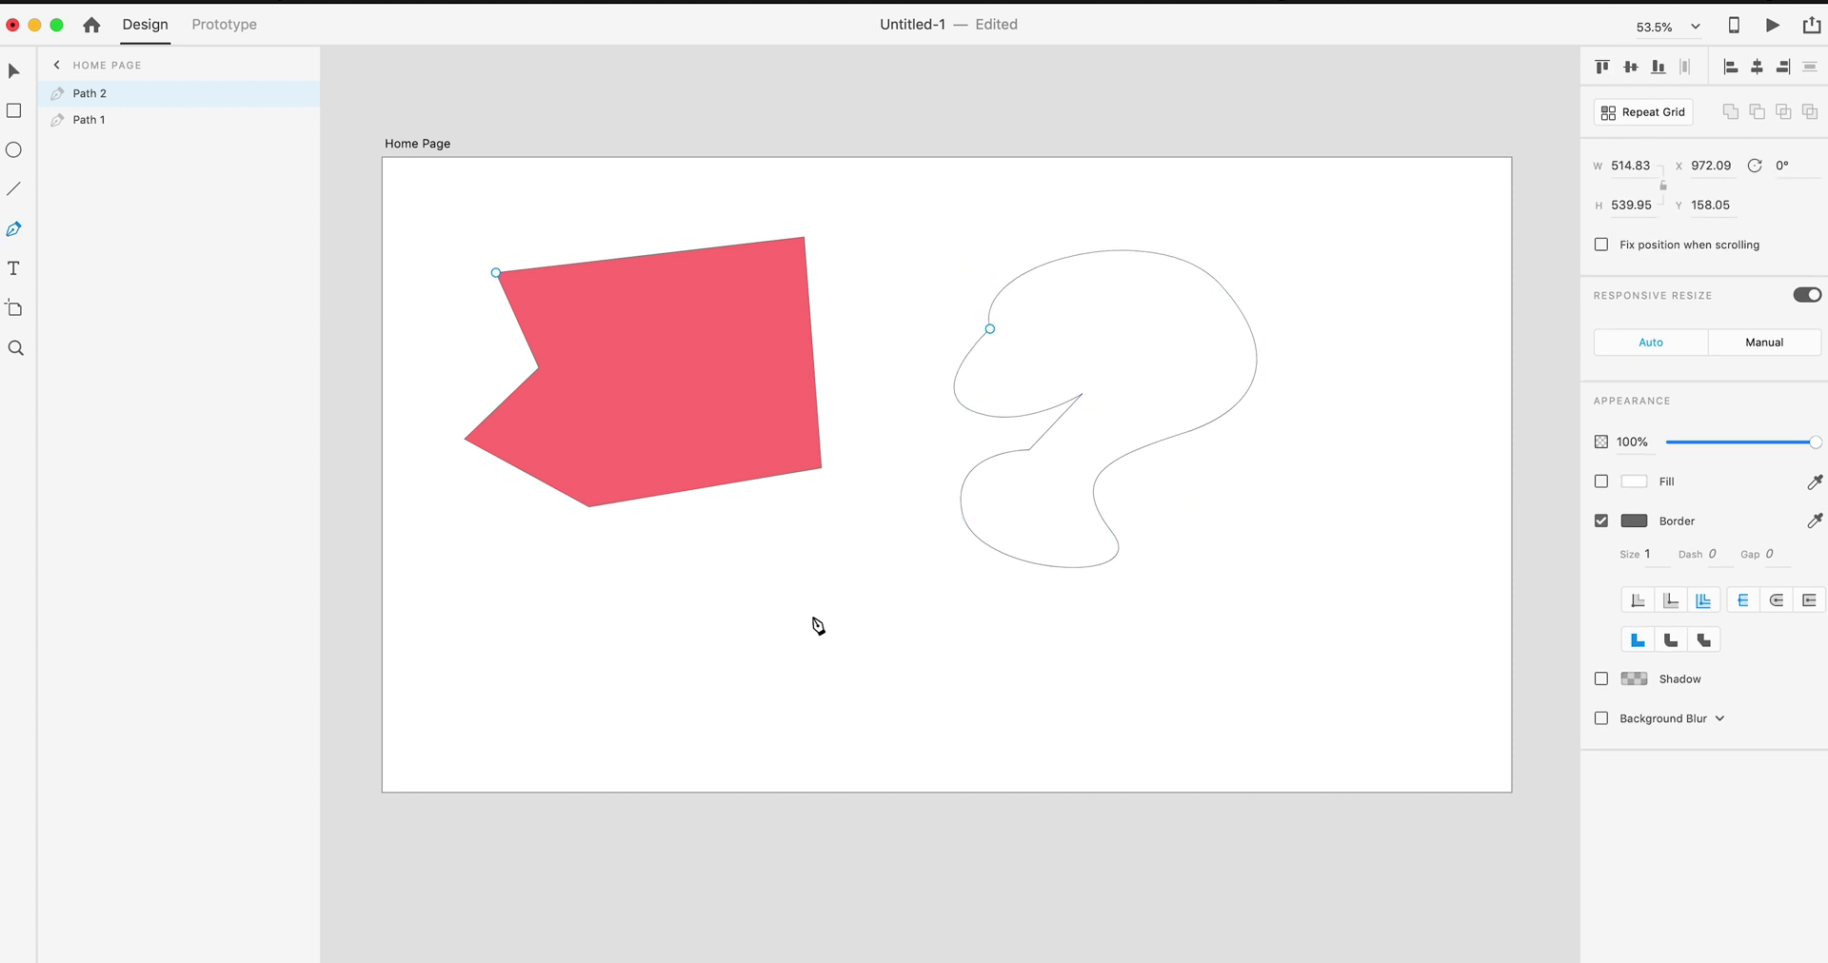
Step: Draw Path 3 below the pink polygon from curved top and bottom points, then widen its bottom curve
{"action": "left_click", "coordinate": [713, 572]}
{"action": "left_click", "coordinate": [784, 572]}
{"action": "mouse_move", "coordinate": [783, 573]}
{"action": "left_mouse_down"}
{"action": "mouse_move", "coordinate": [805, 571]}
{"action": "mouse_move", "coordinate": [755, 571]}
{"action": "mouse_move", "coordinate": [819, 572]}
{"action": "left_mouse_up"}
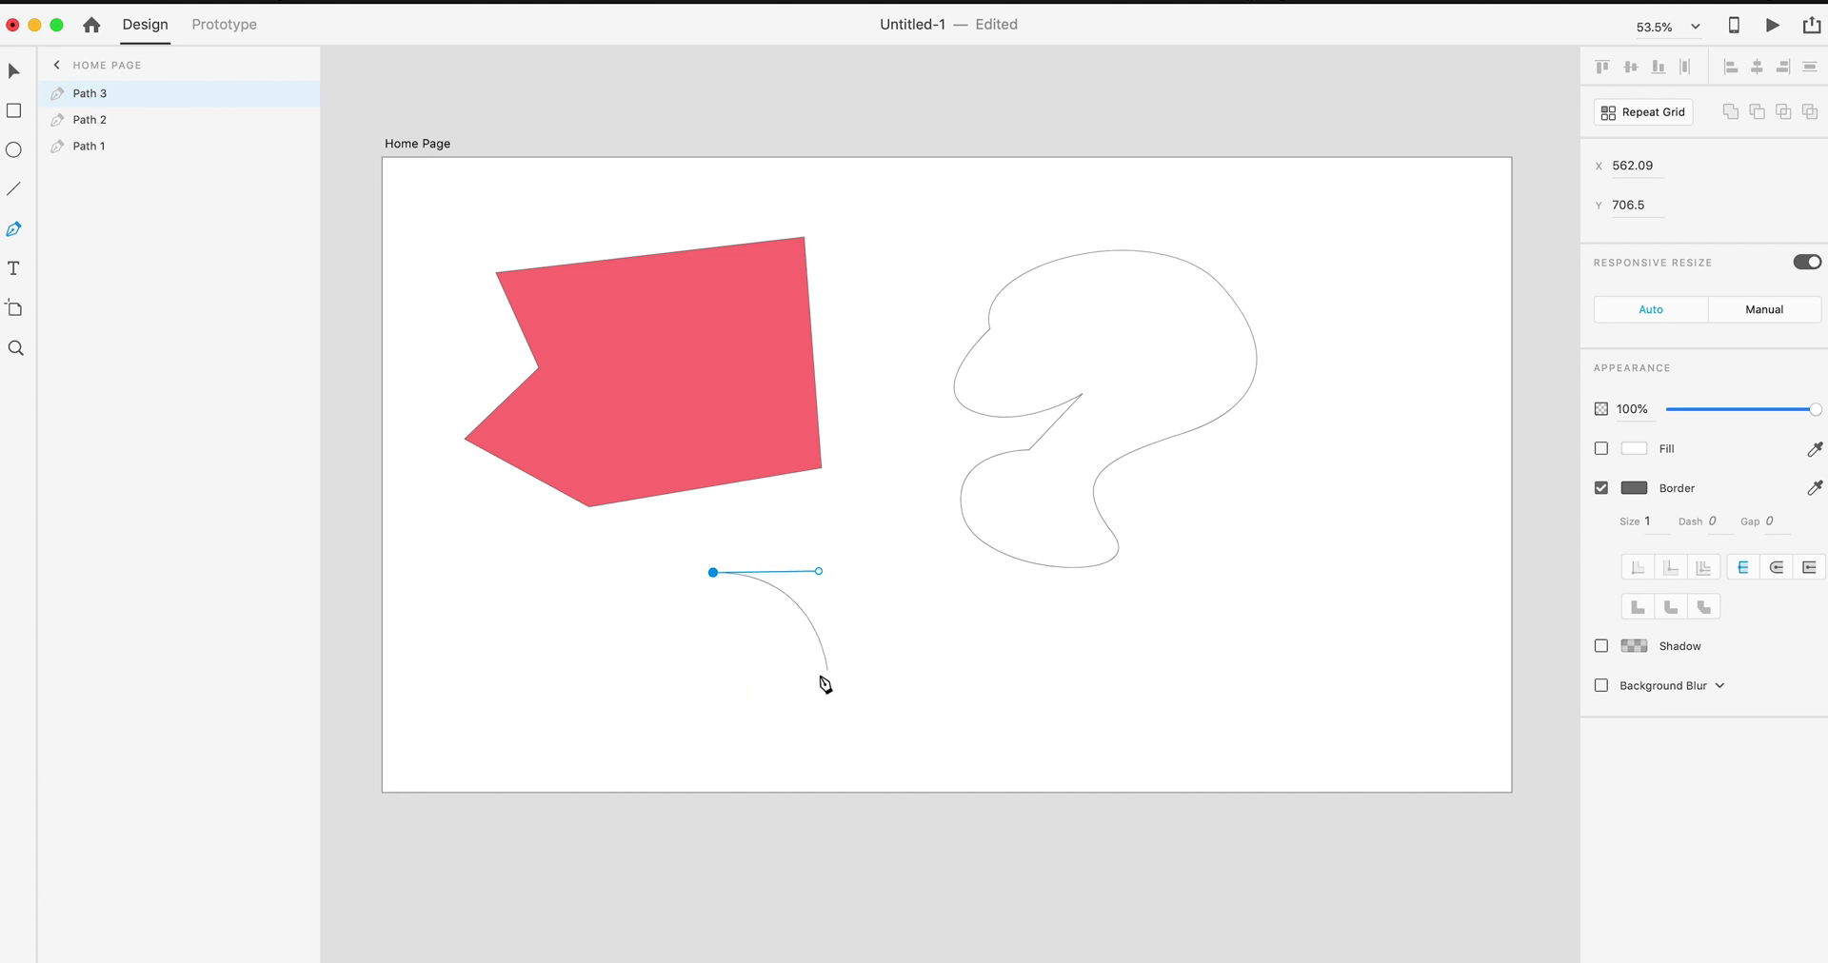
{"action": "left_click_drag", "start_coordinate": [809, 678], "coordinate": [706, 715]}
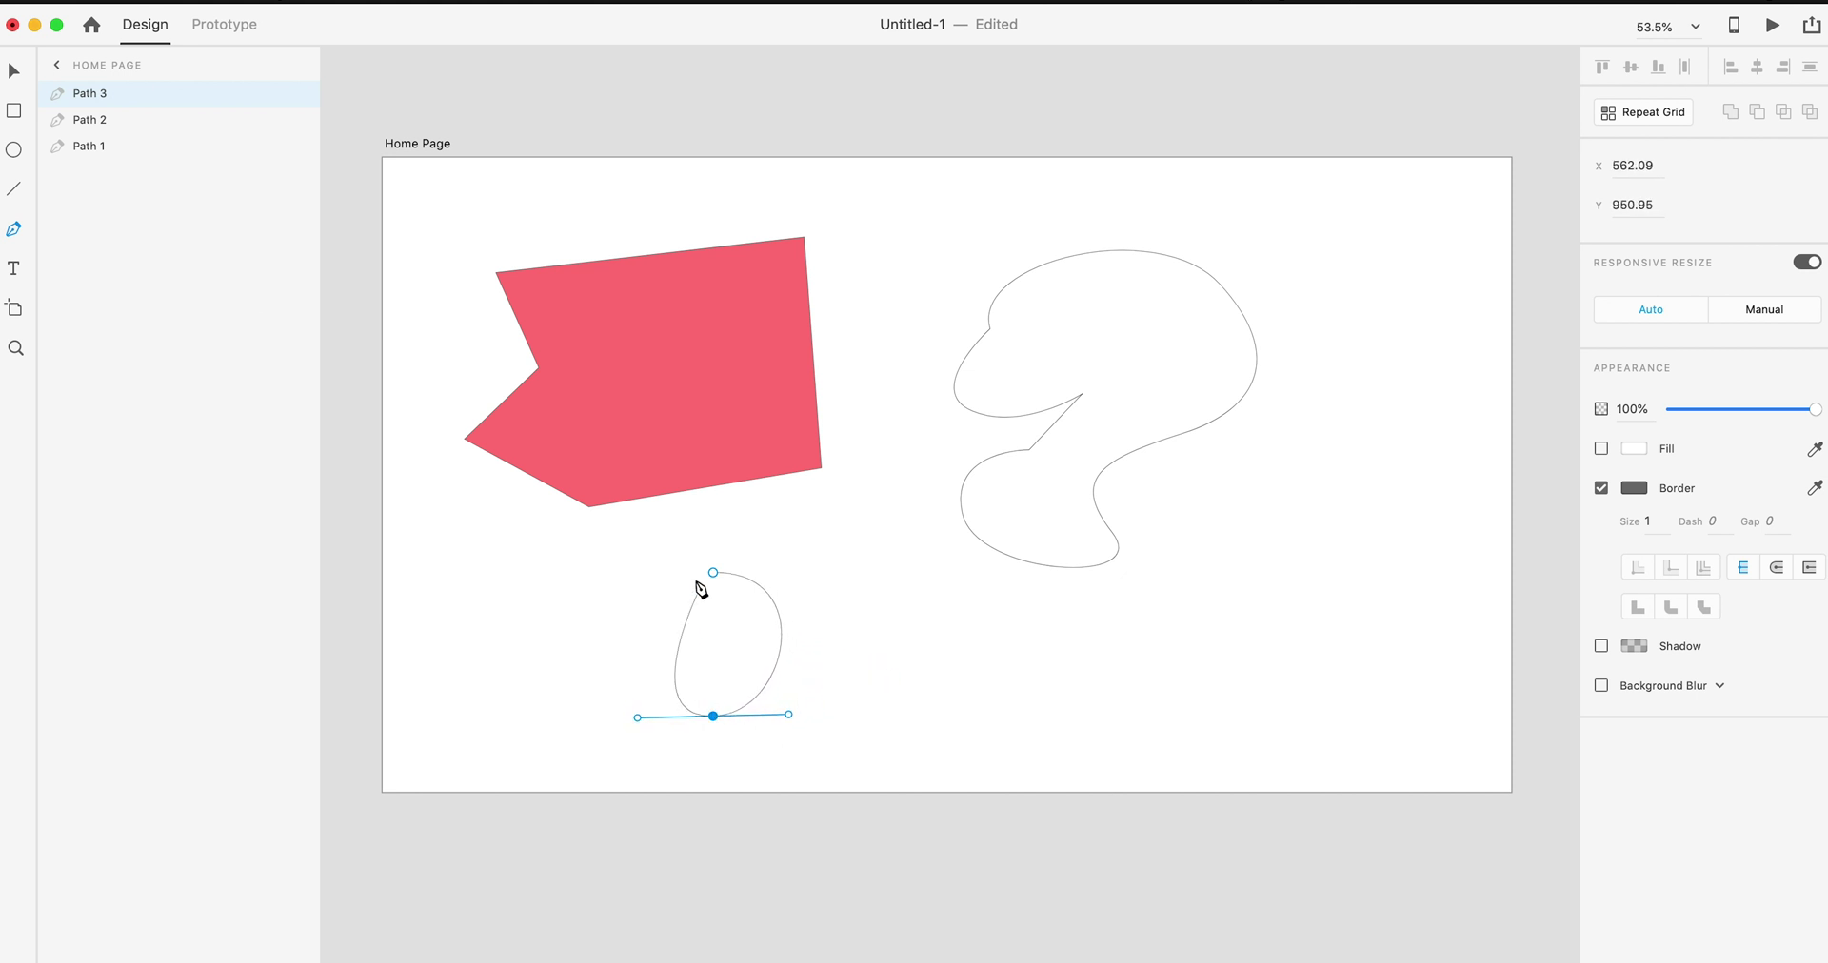
{"action": "left_click_drag", "start_coordinate": [712, 713], "coordinate": [710, 716]}
{"action": "left_click_drag", "start_coordinate": [714, 573], "coordinate": [824, 573]}
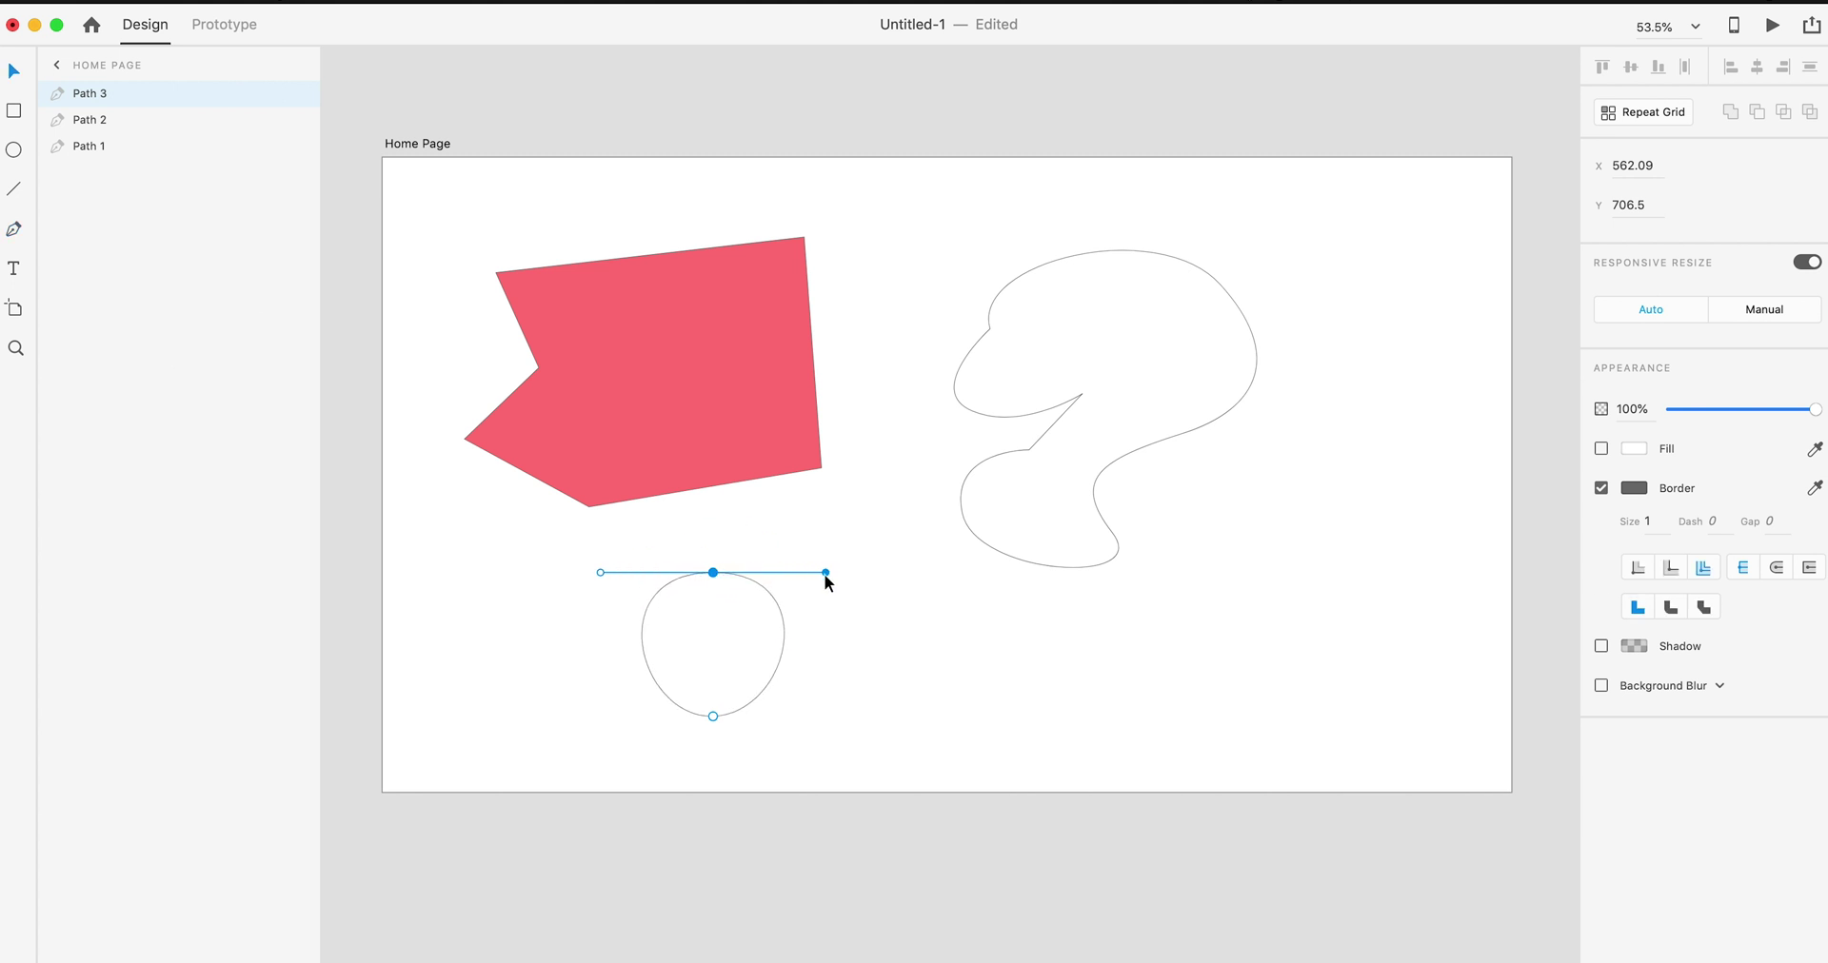
{"action": "left_click", "coordinate": [712, 717]}
{"action": "left_click_drag", "start_coordinate": [790, 714], "coordinate": [821, 714]}
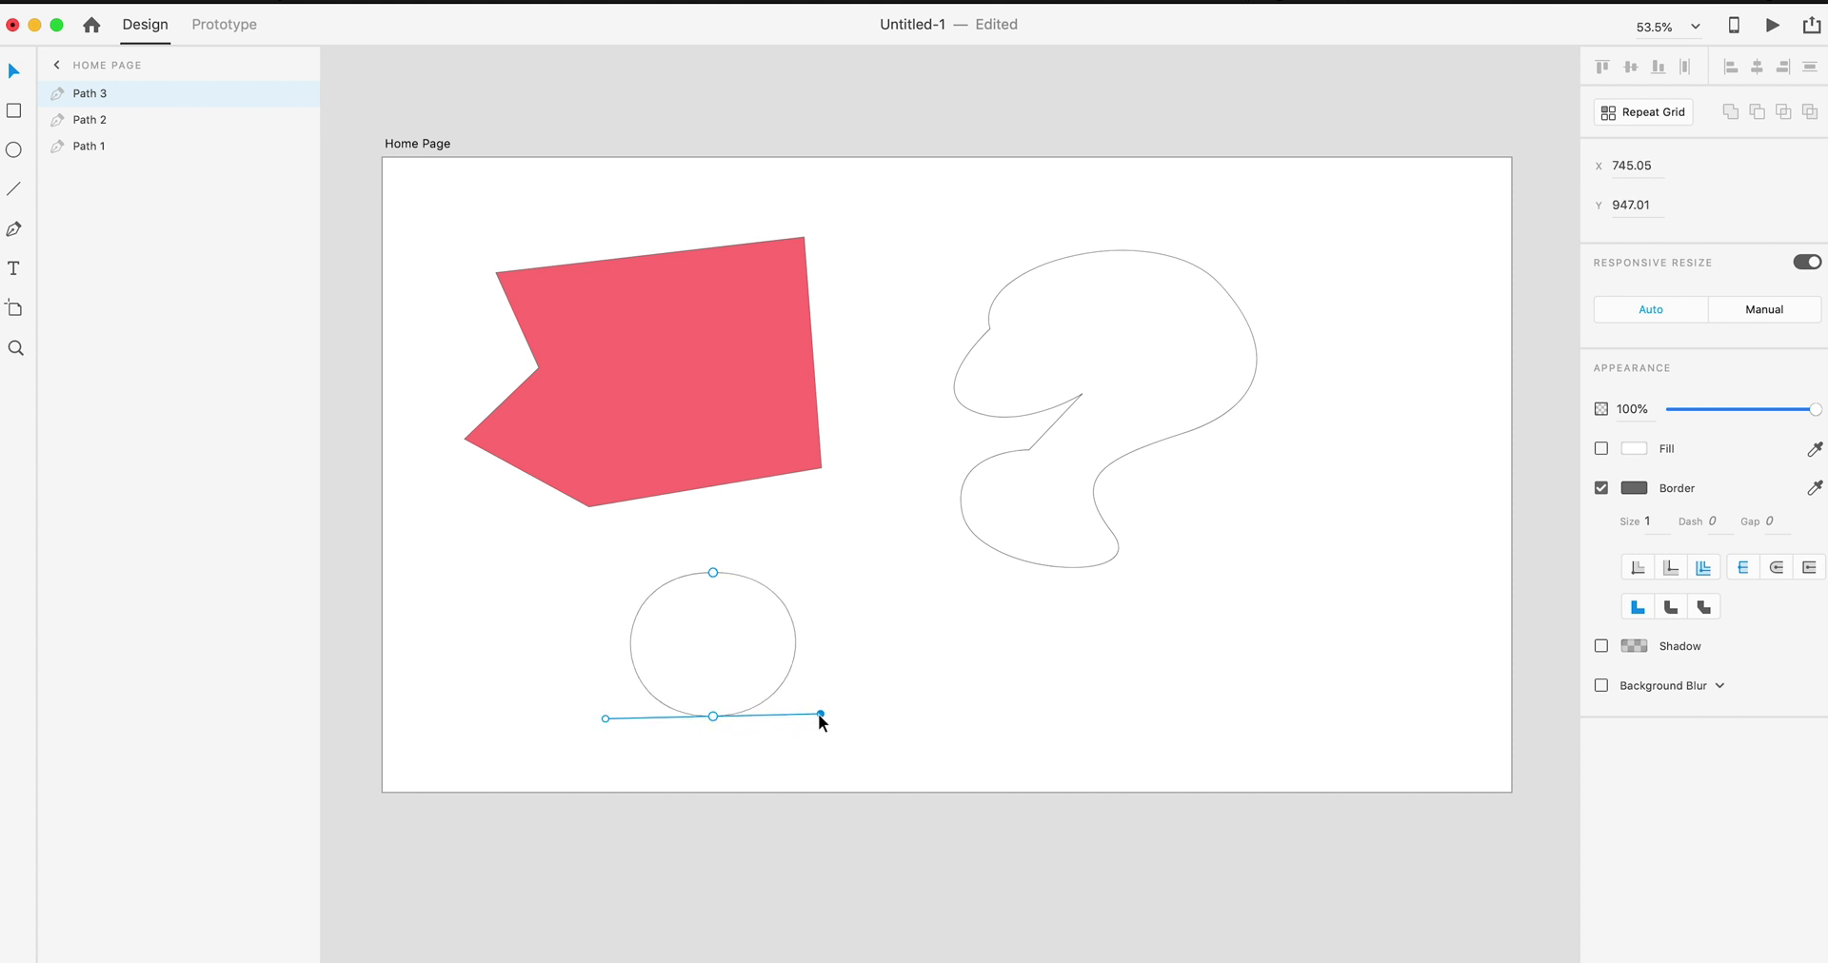
{"action": "left_click", "coordinate": [796, 650]}
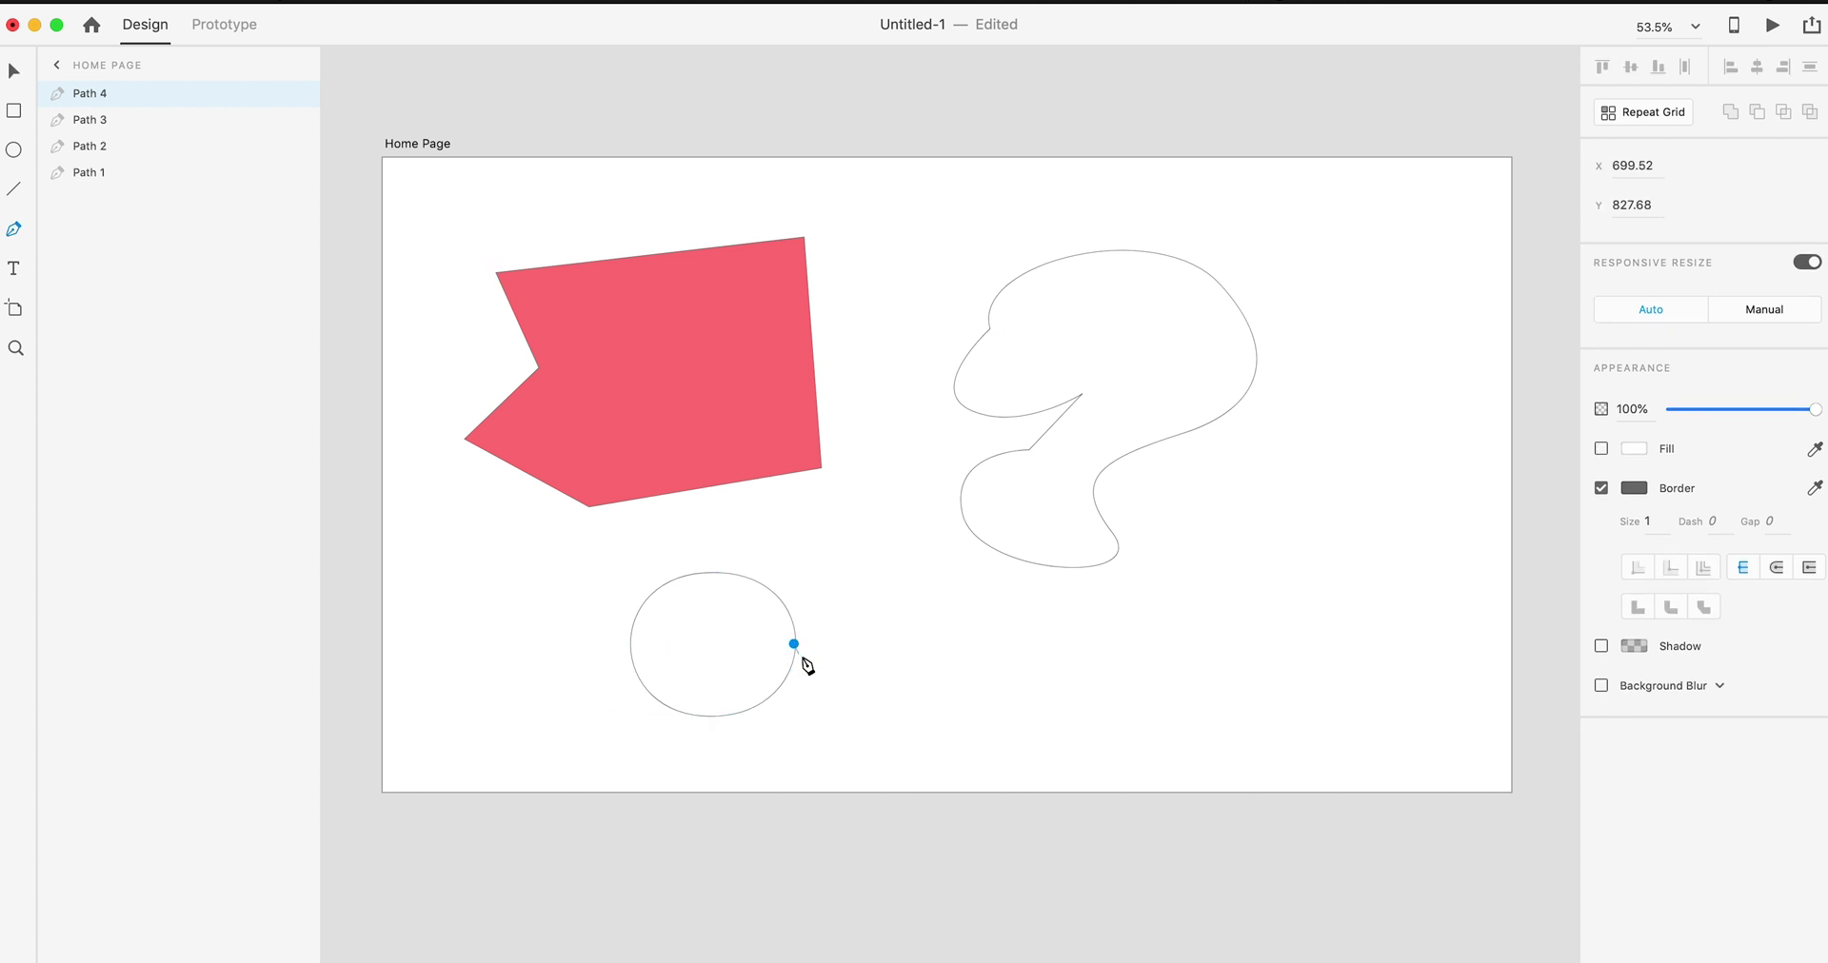
{"action": "key", "text": "Escape"}
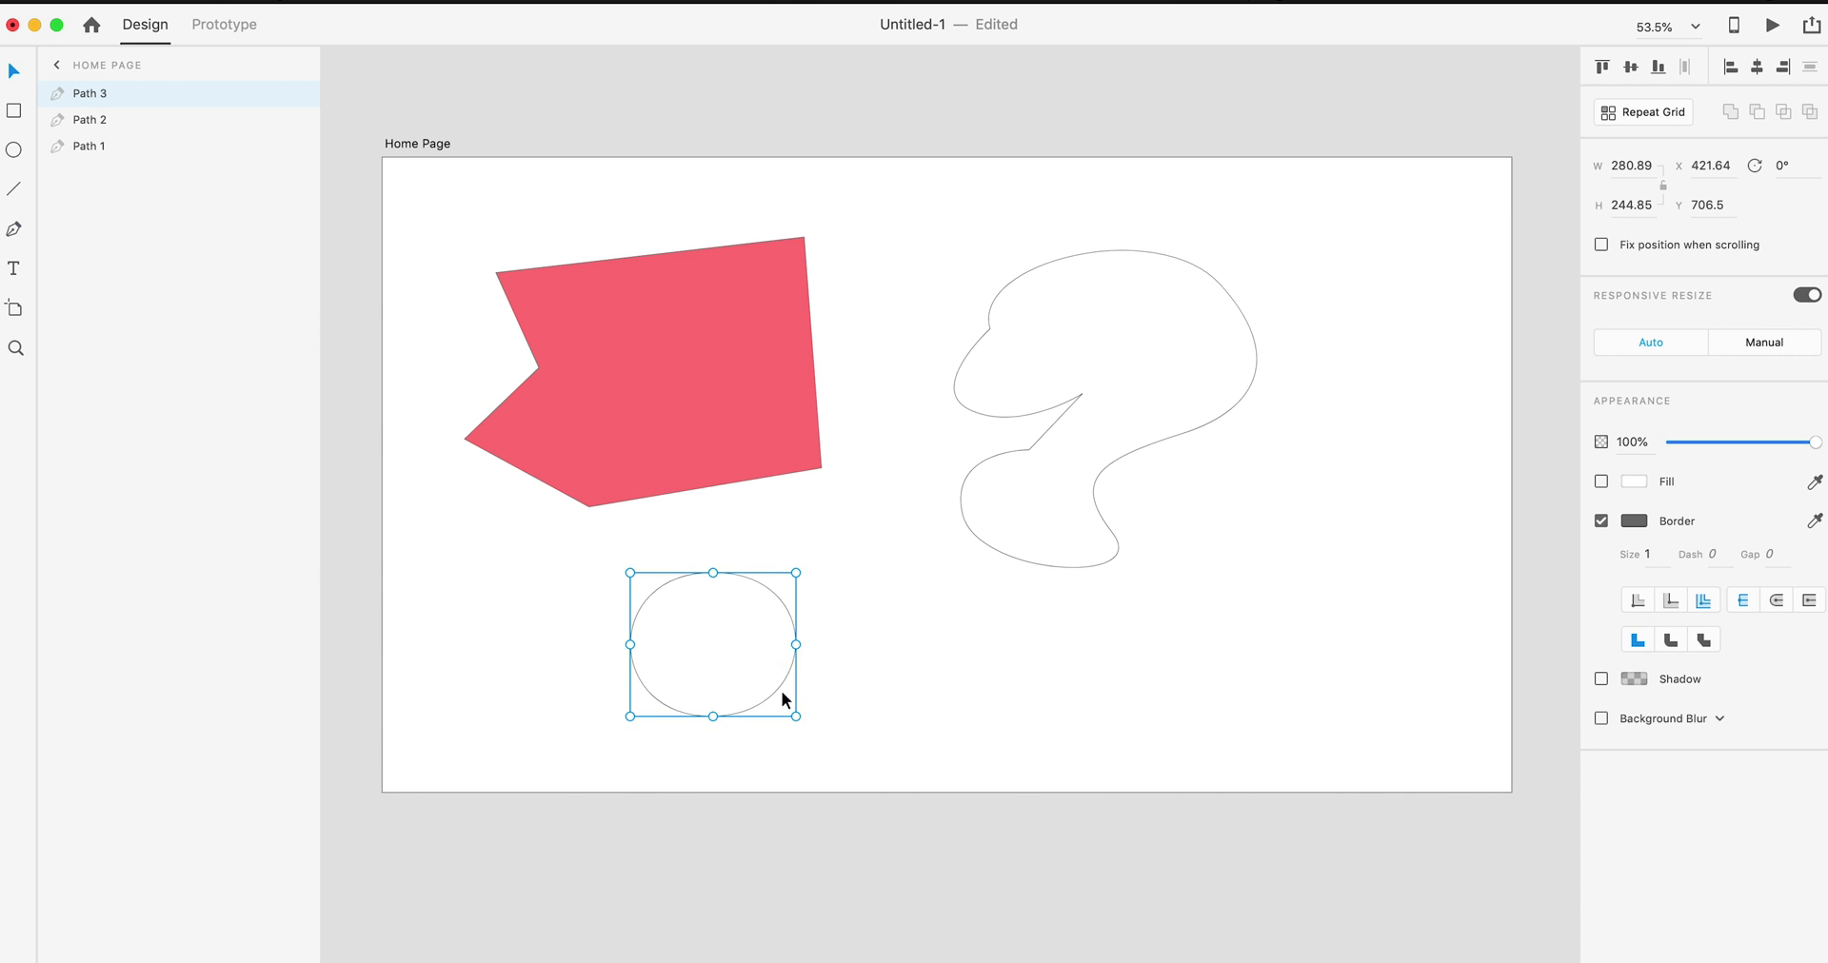
Step: Add an anchor on Path 3's right edge and drag it outward into a tapered egg point
{"action": "key", "text": "p"}
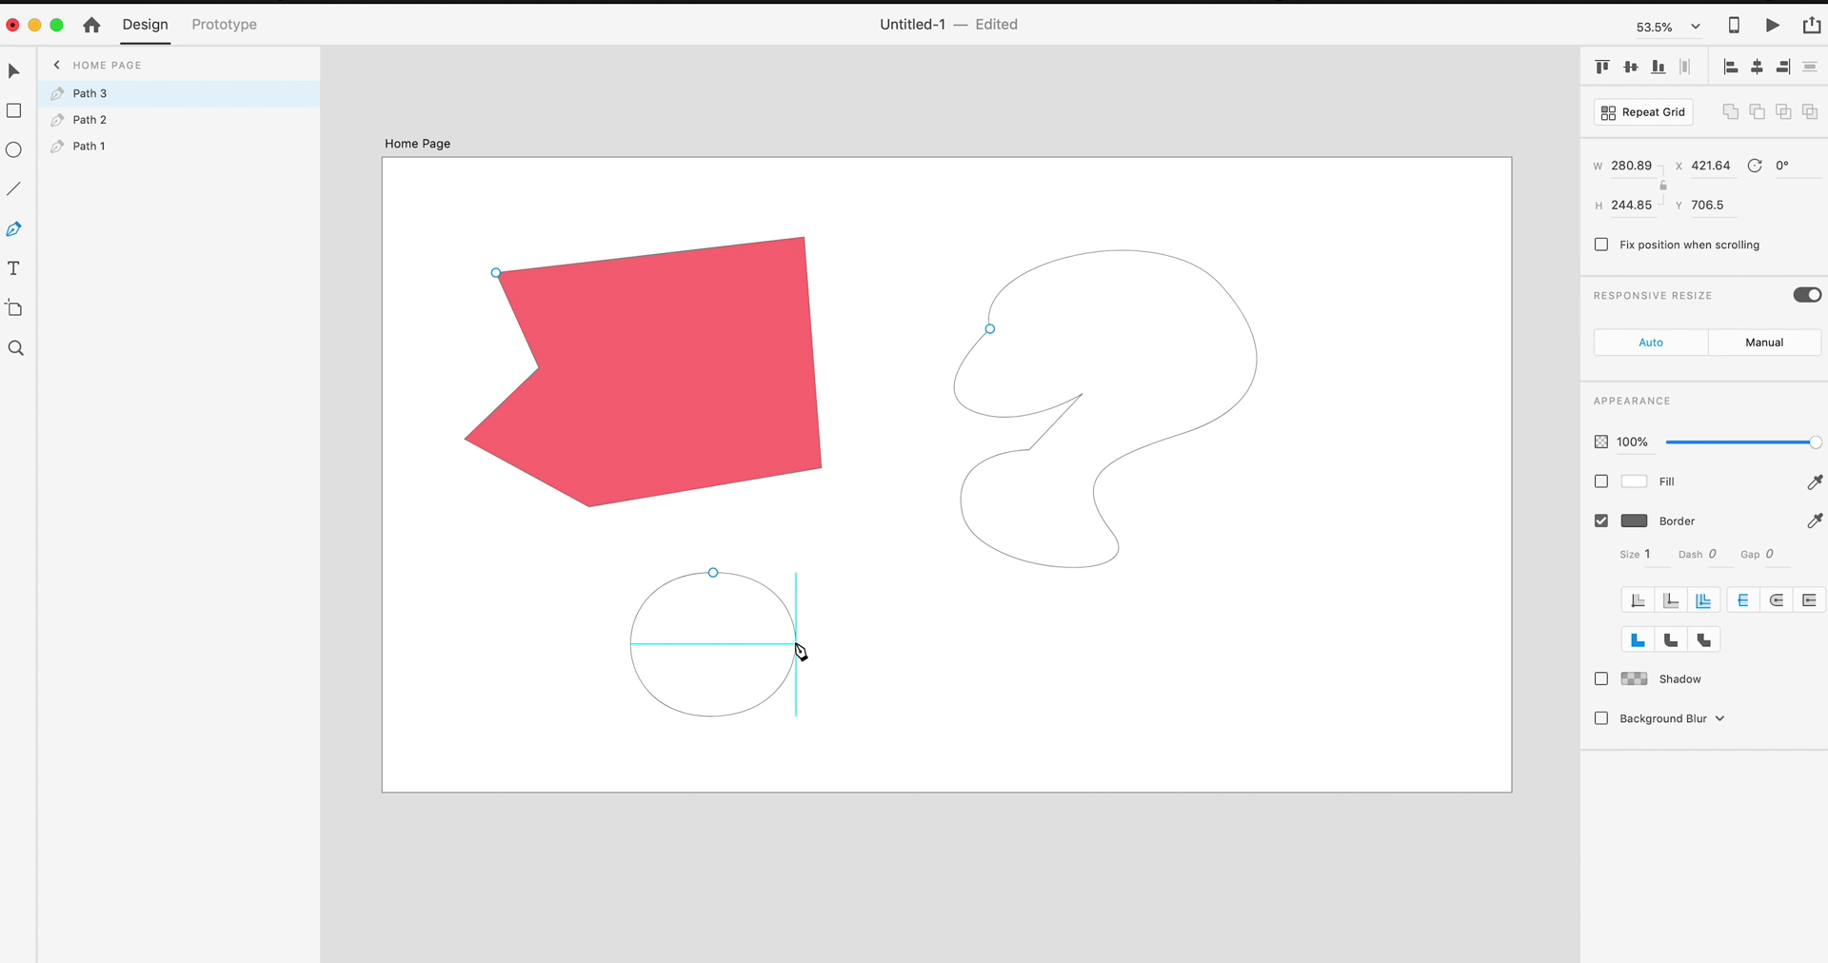
{"action": "left_click", "coordinate": [797, 648]}
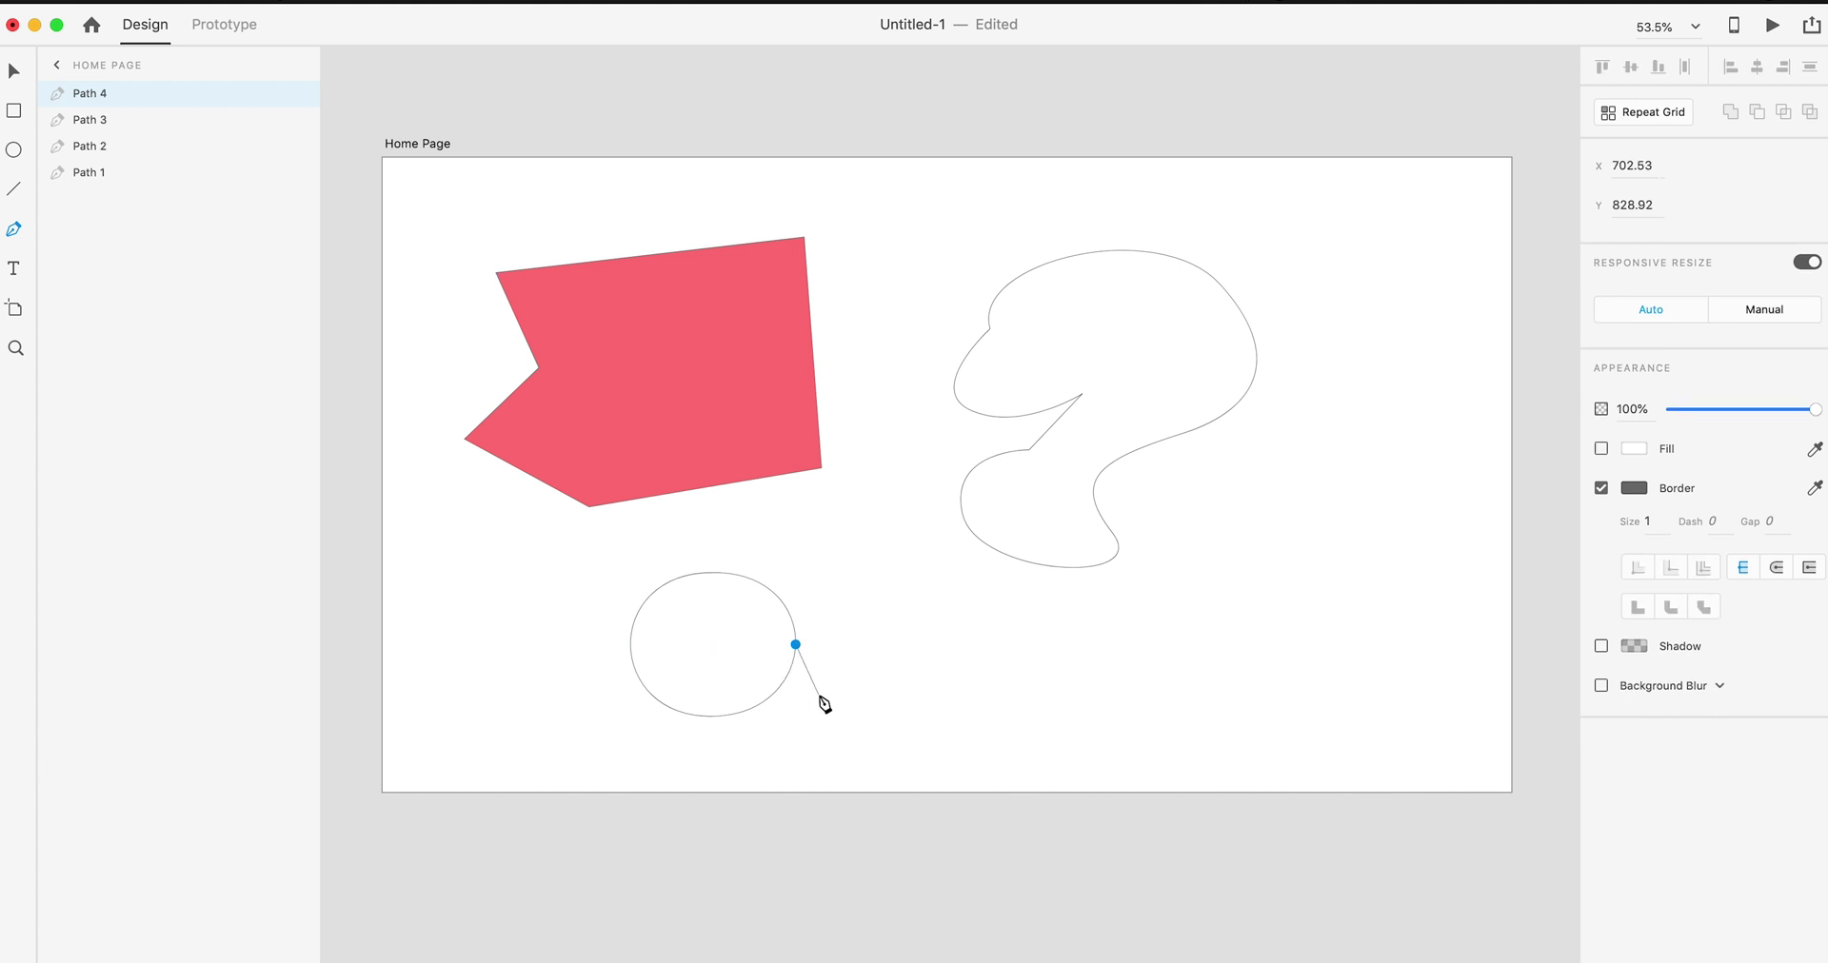
{"action": "key", "text": "Escape"}
{"action": "left_click", "coordinate": [713, 572]}
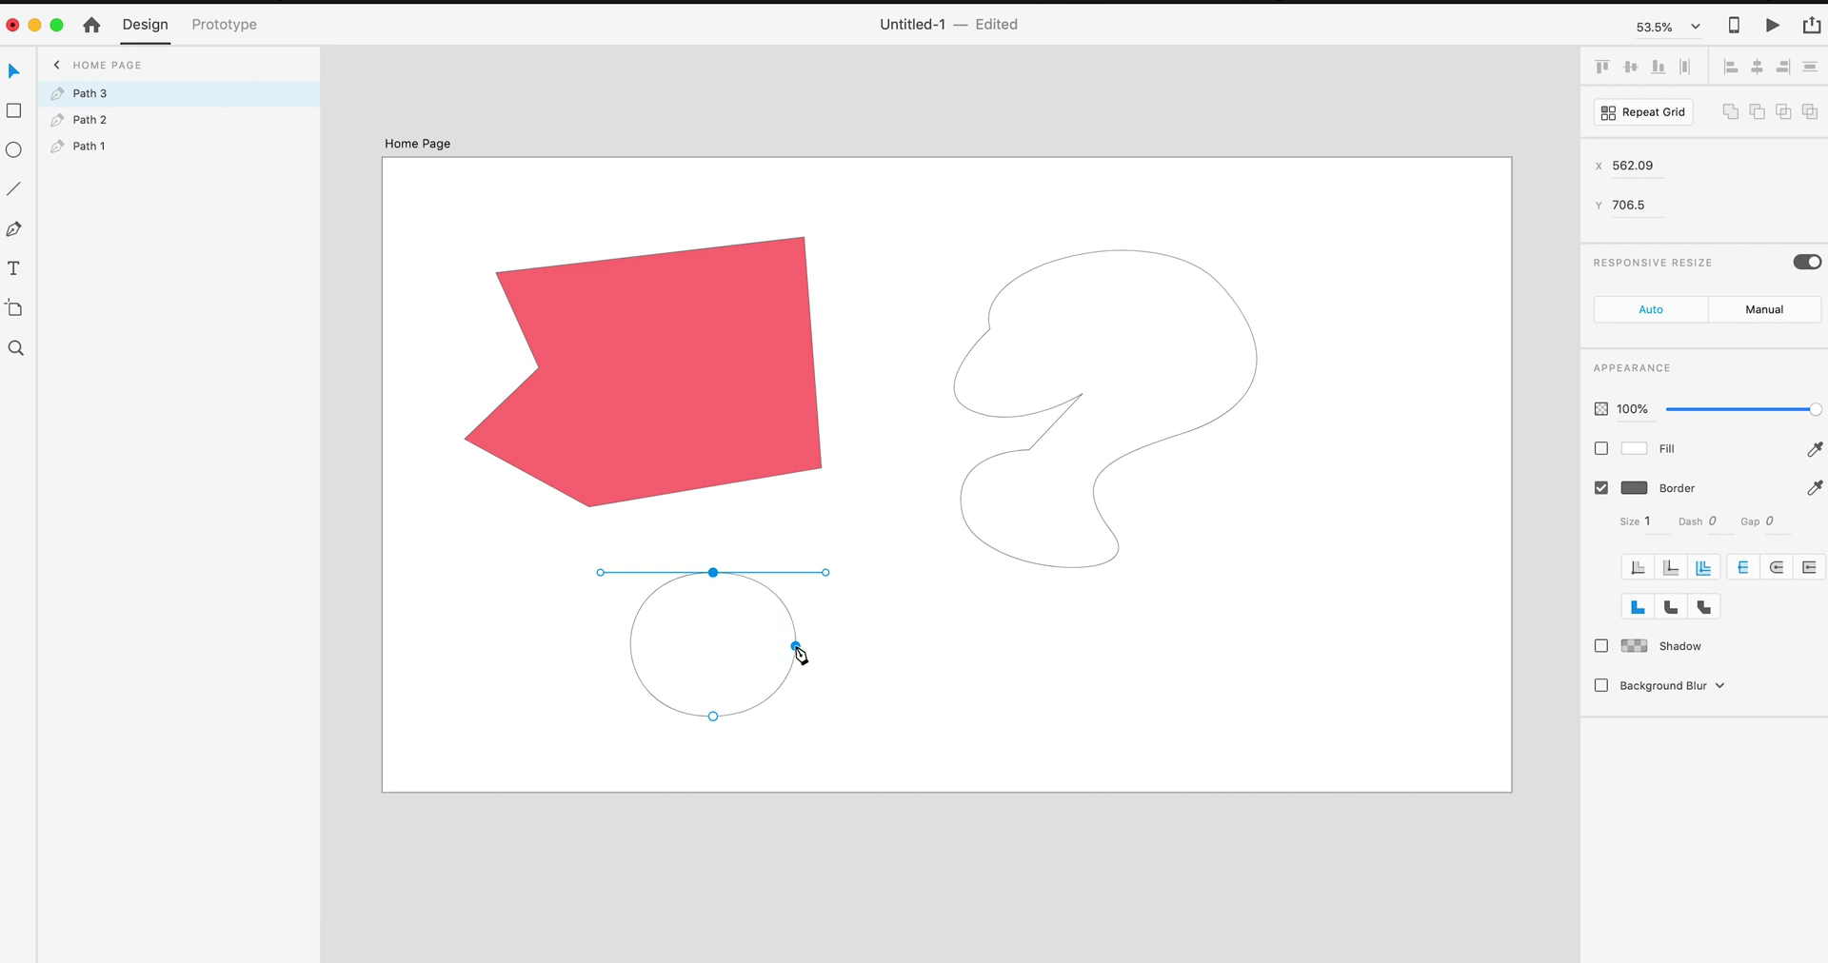
{"action": "left_click", "coordinate": [796, 645]}
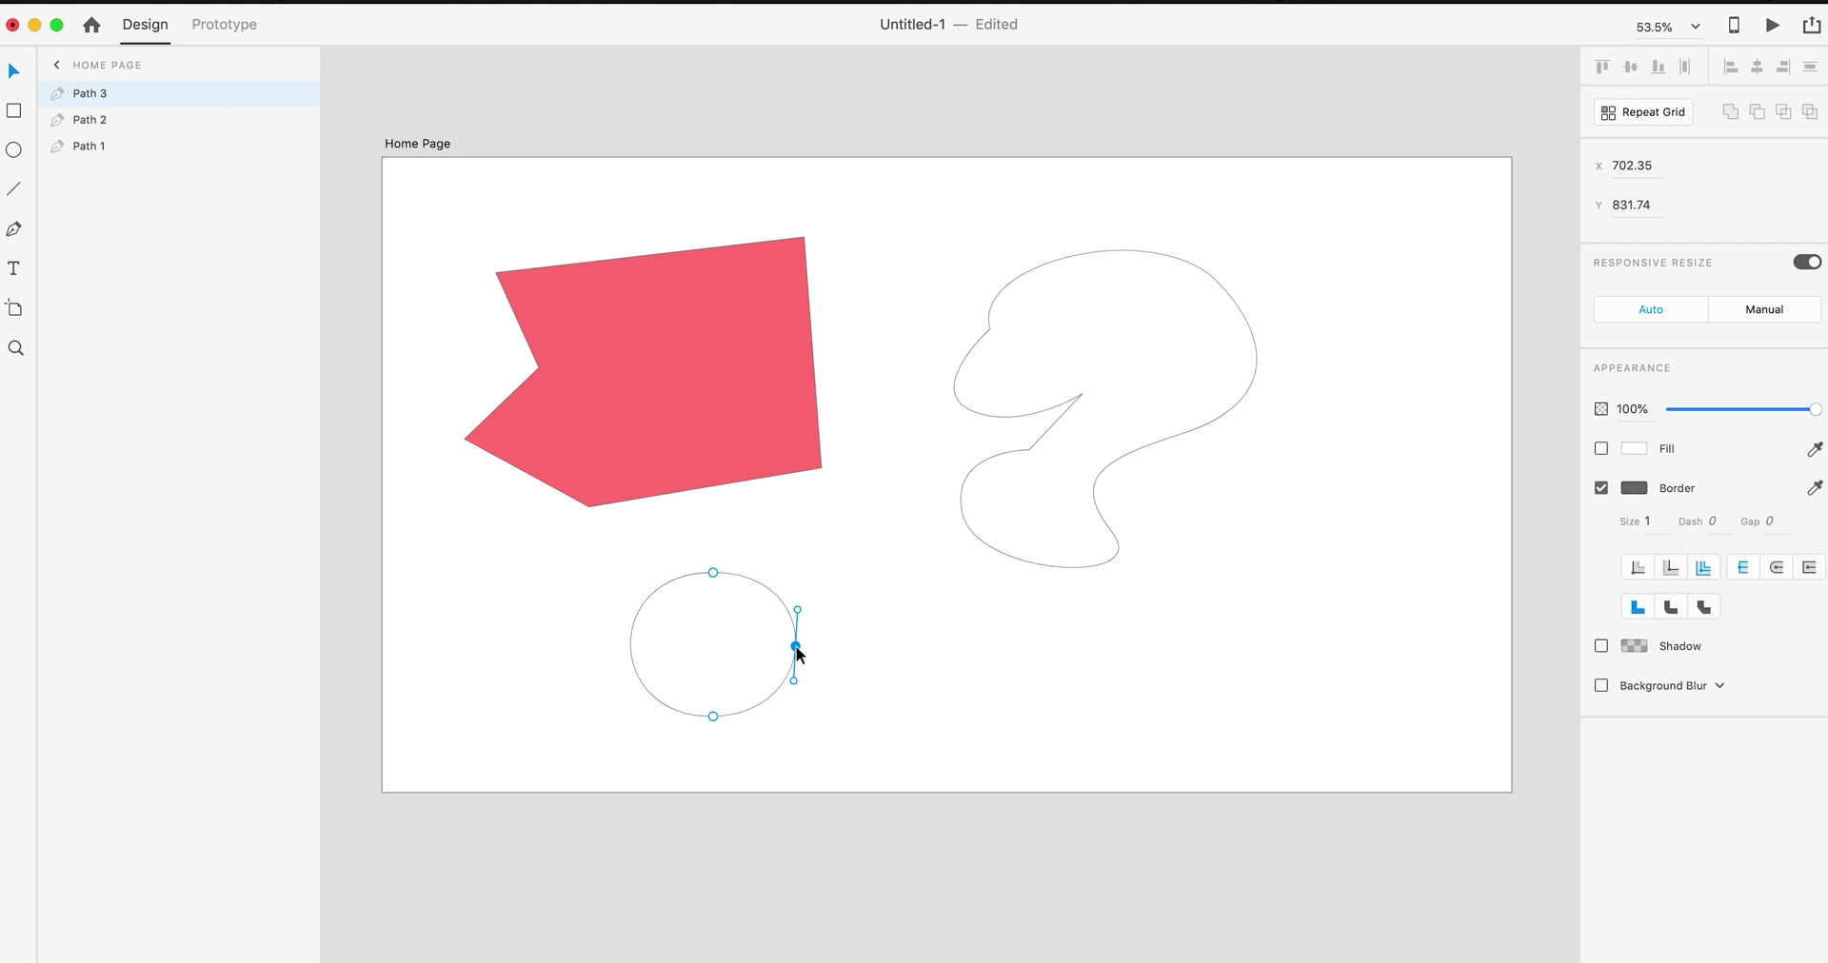
{"action": "left_click_drag", "start_coordinate": [796, 647], "coordinate": [837, 609]}
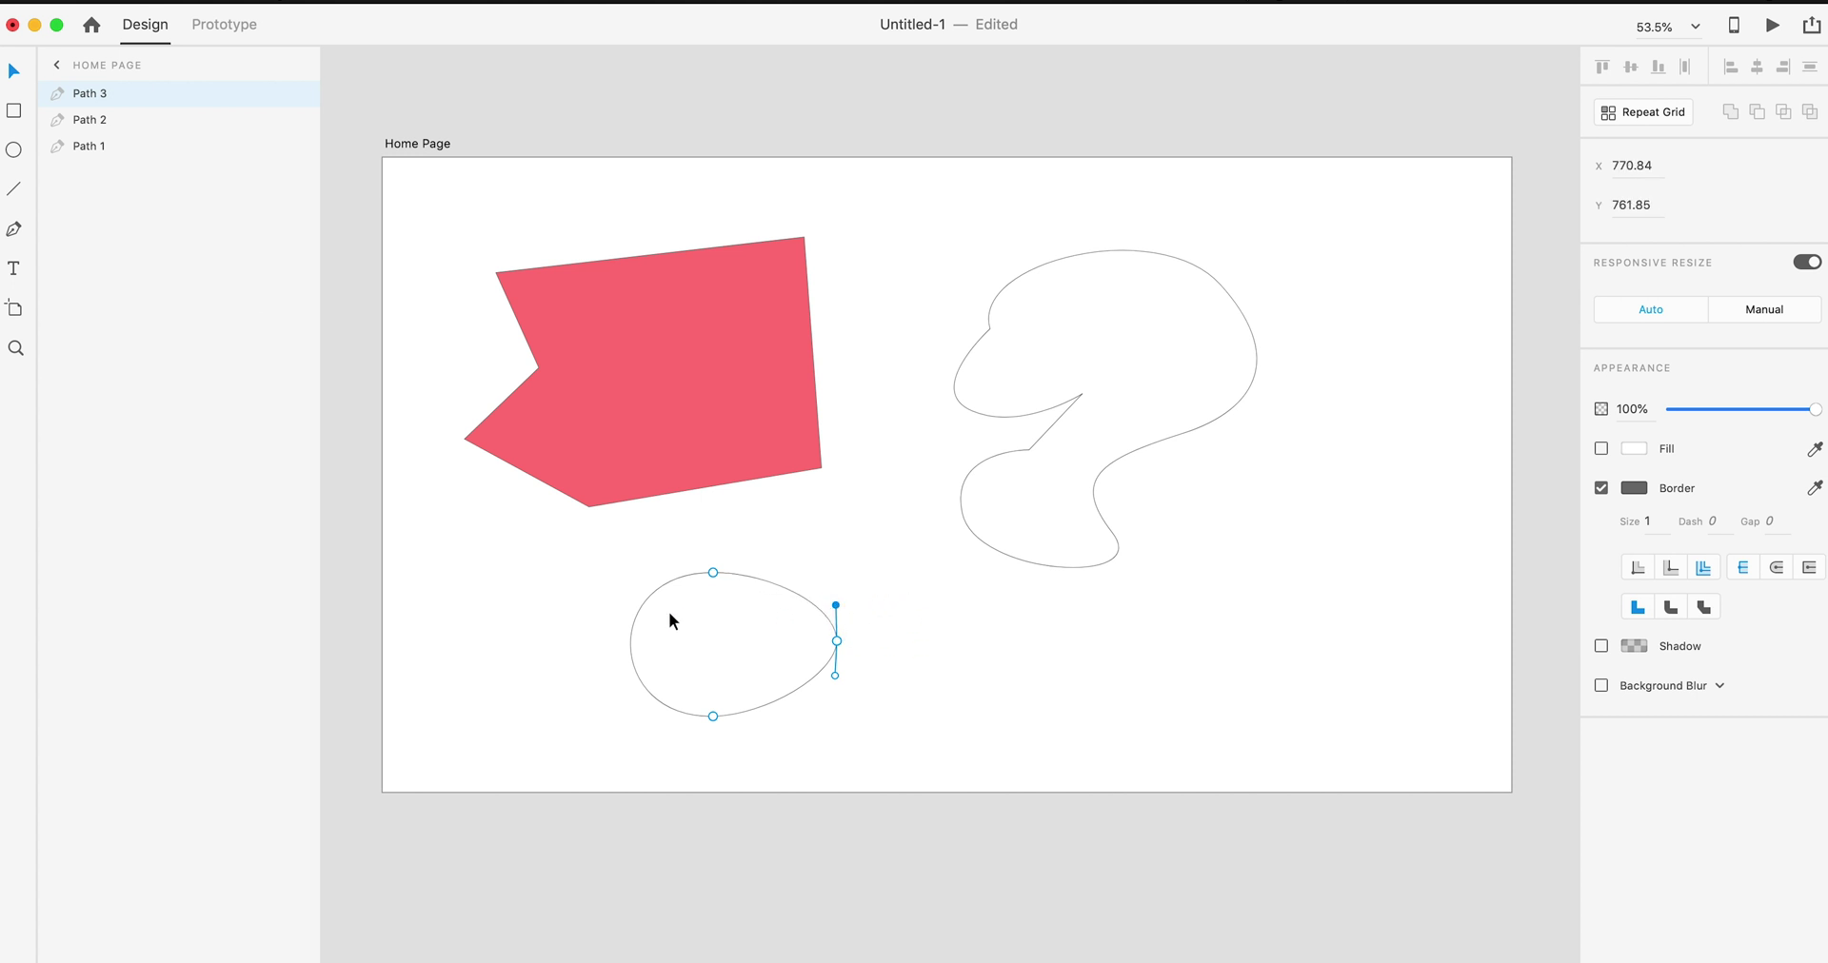
{"action": "left_click", "coordinate": [533, 591]}
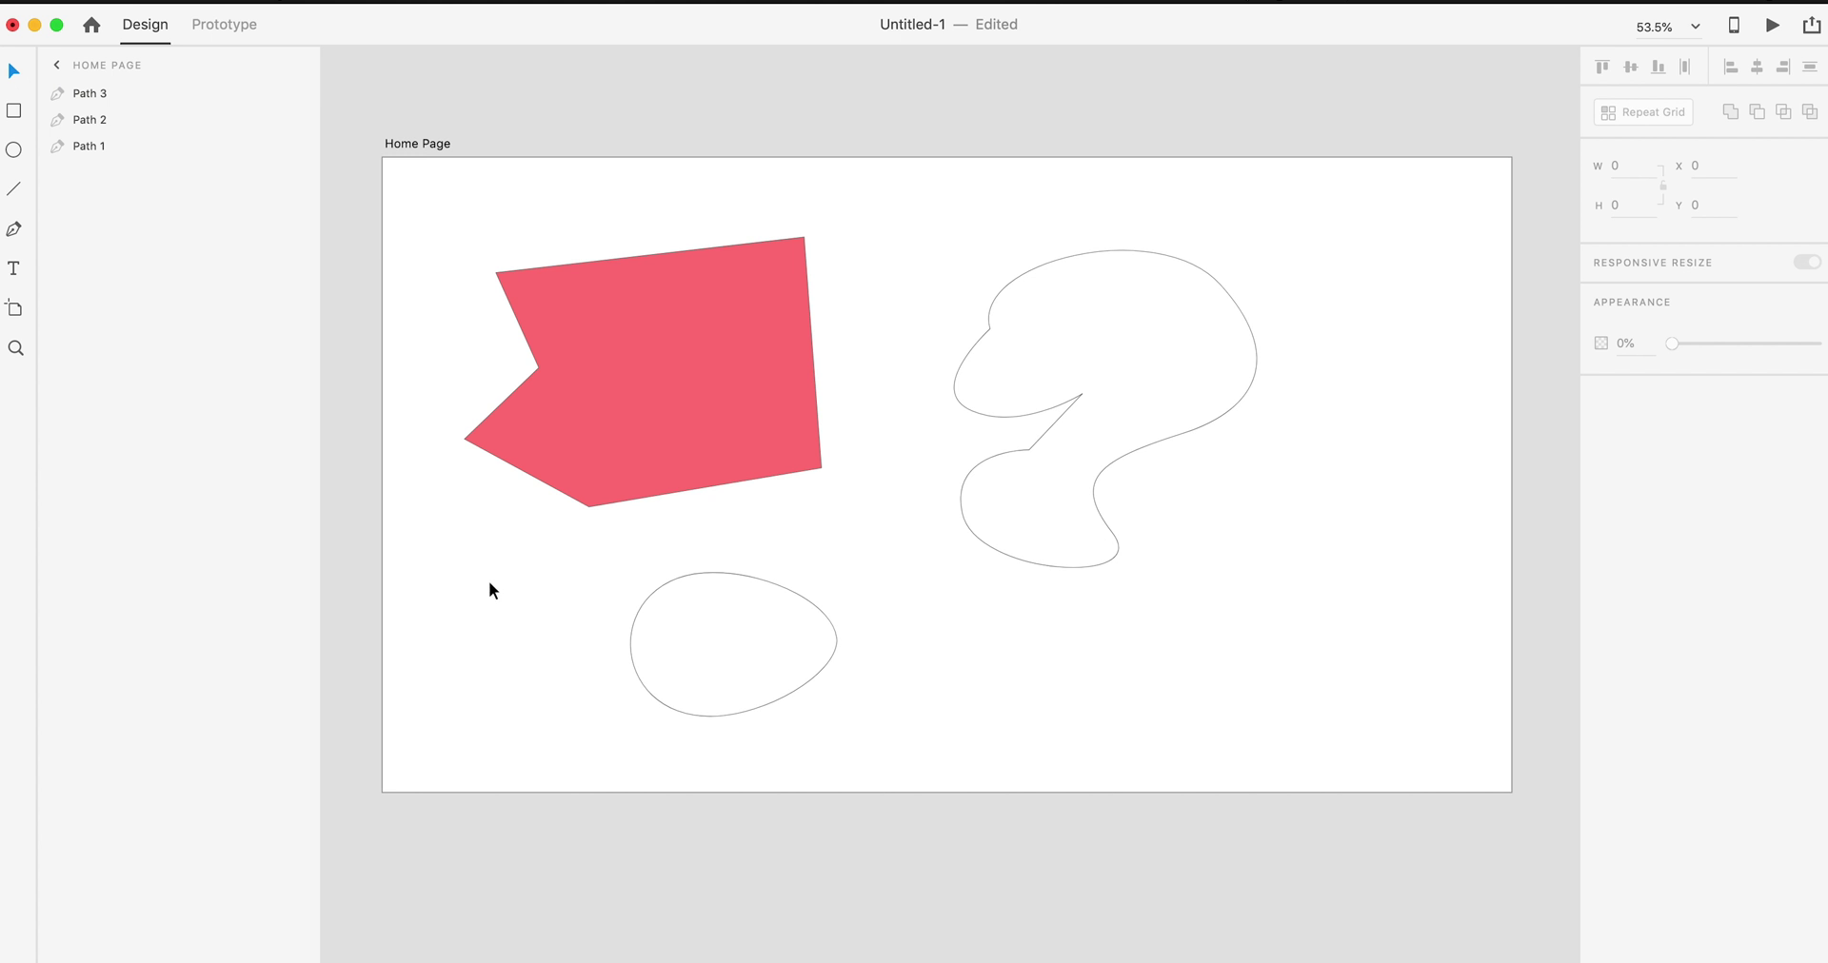
Step: Drag the egg's left anchor leftward so the outline mirrors its right point as a lemon-like oval
{"action": "left_click", "coordinate": [630, 640]}
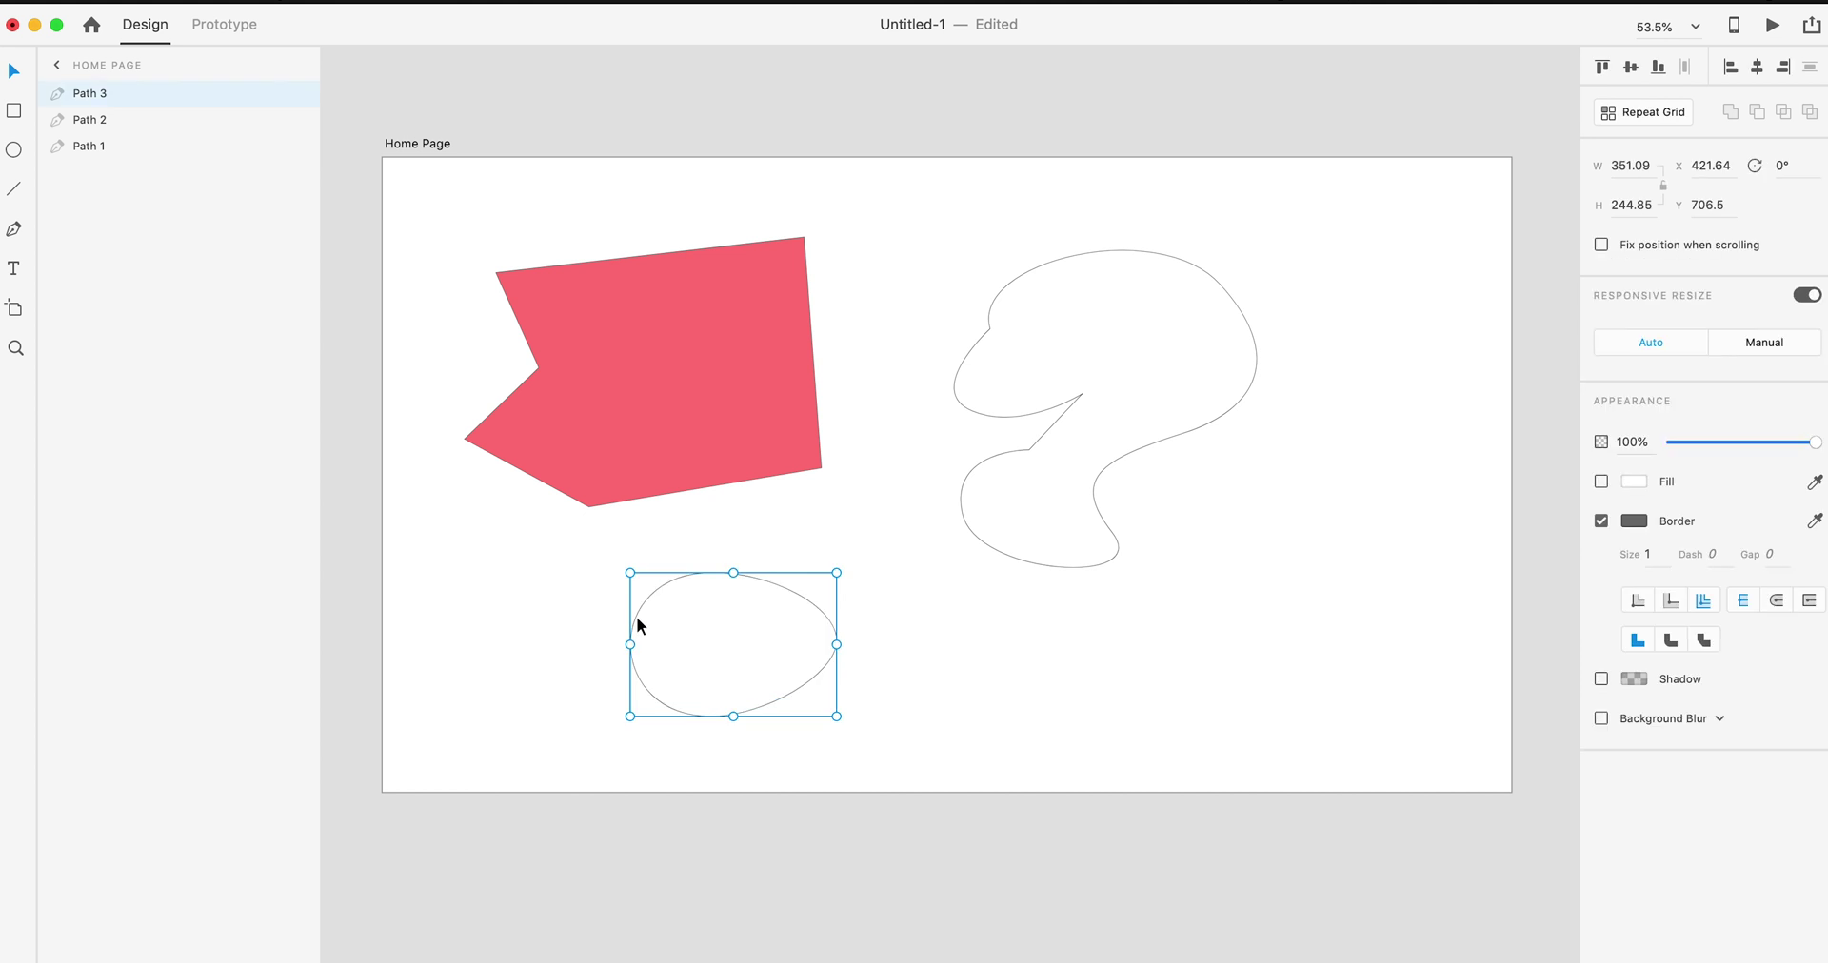
{"action": "double_click", "coordinate": [640, 610]}
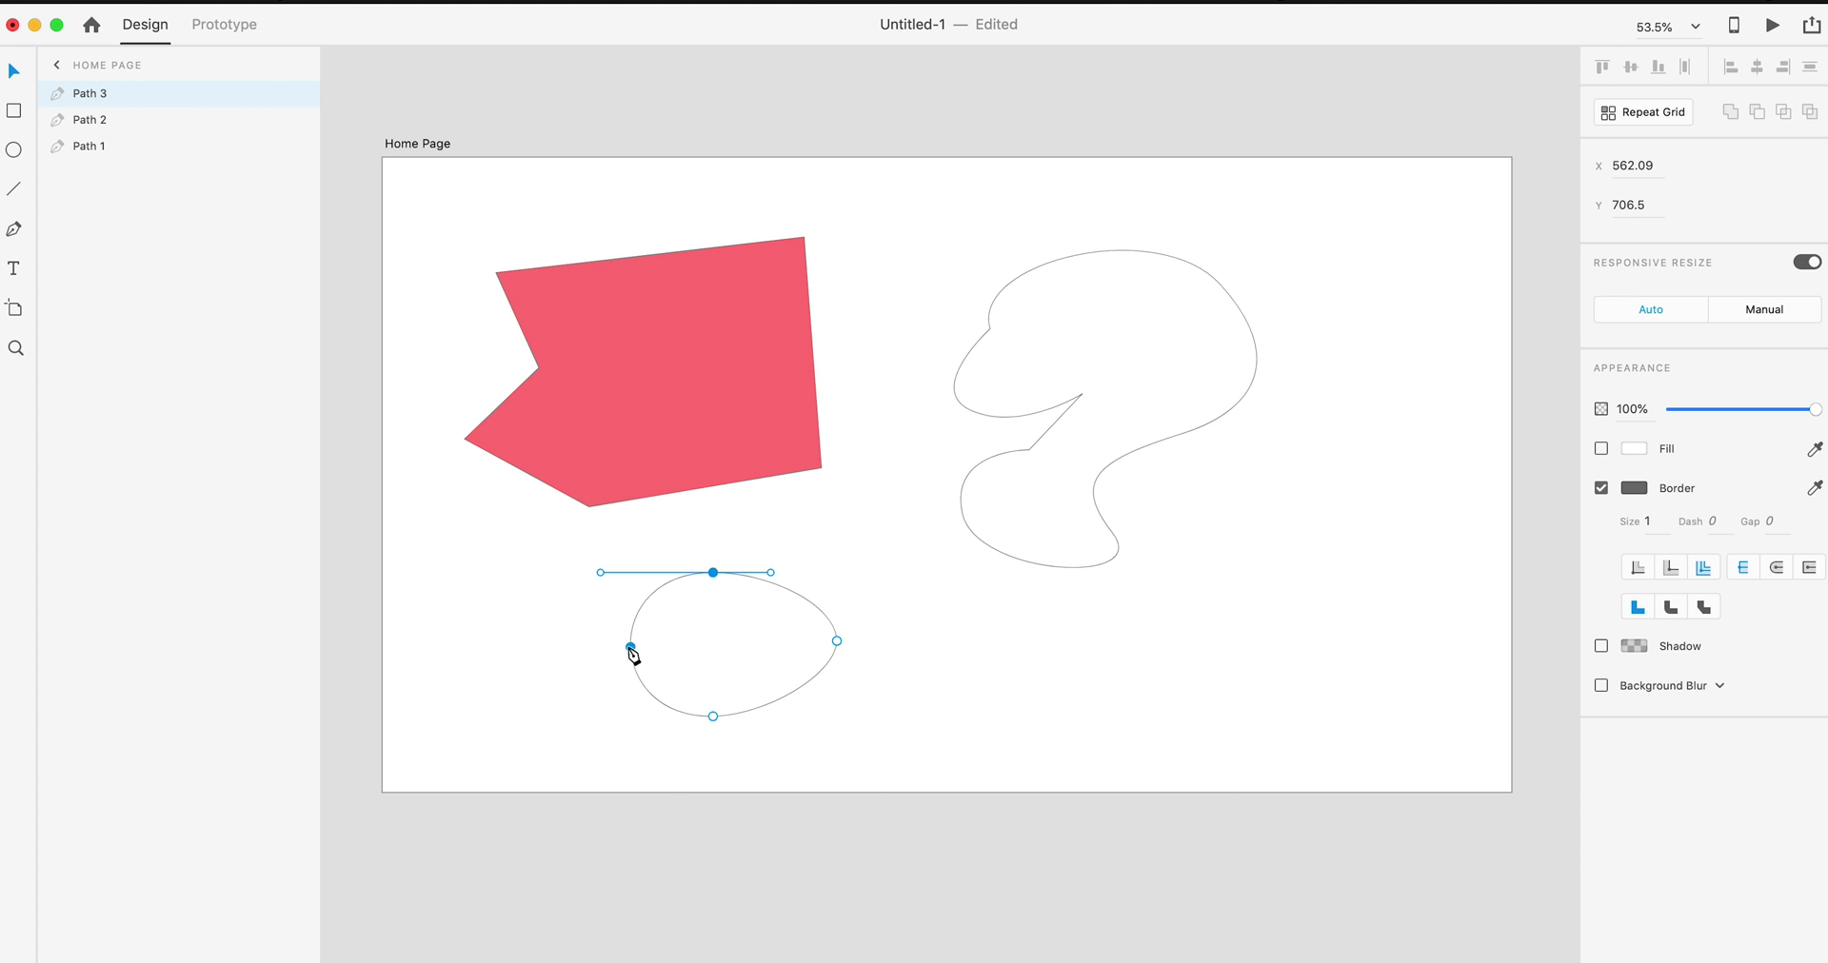
{"action": "left_click", "coordinate": [630, 649]}
{"action": "left_click_drag", "start_coordinate": [631, 653], "coordinate": [571, 651]}
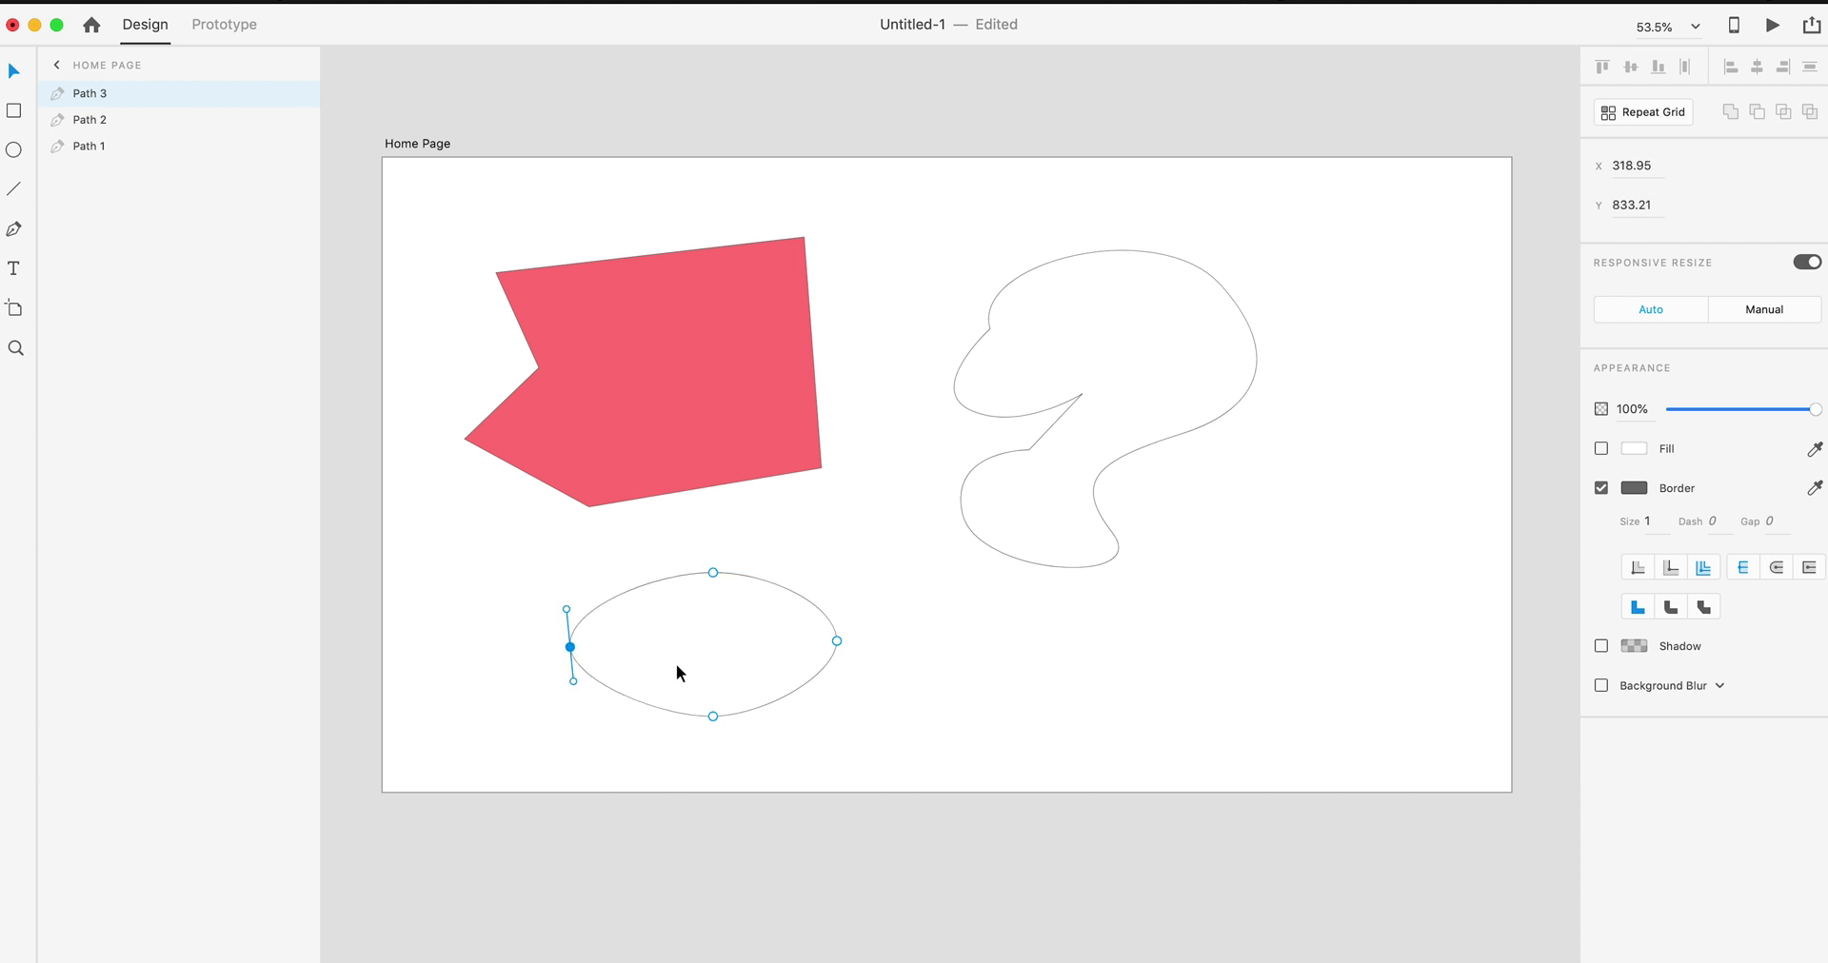
{"action": "left_click", "coordinate": [861, 615]}
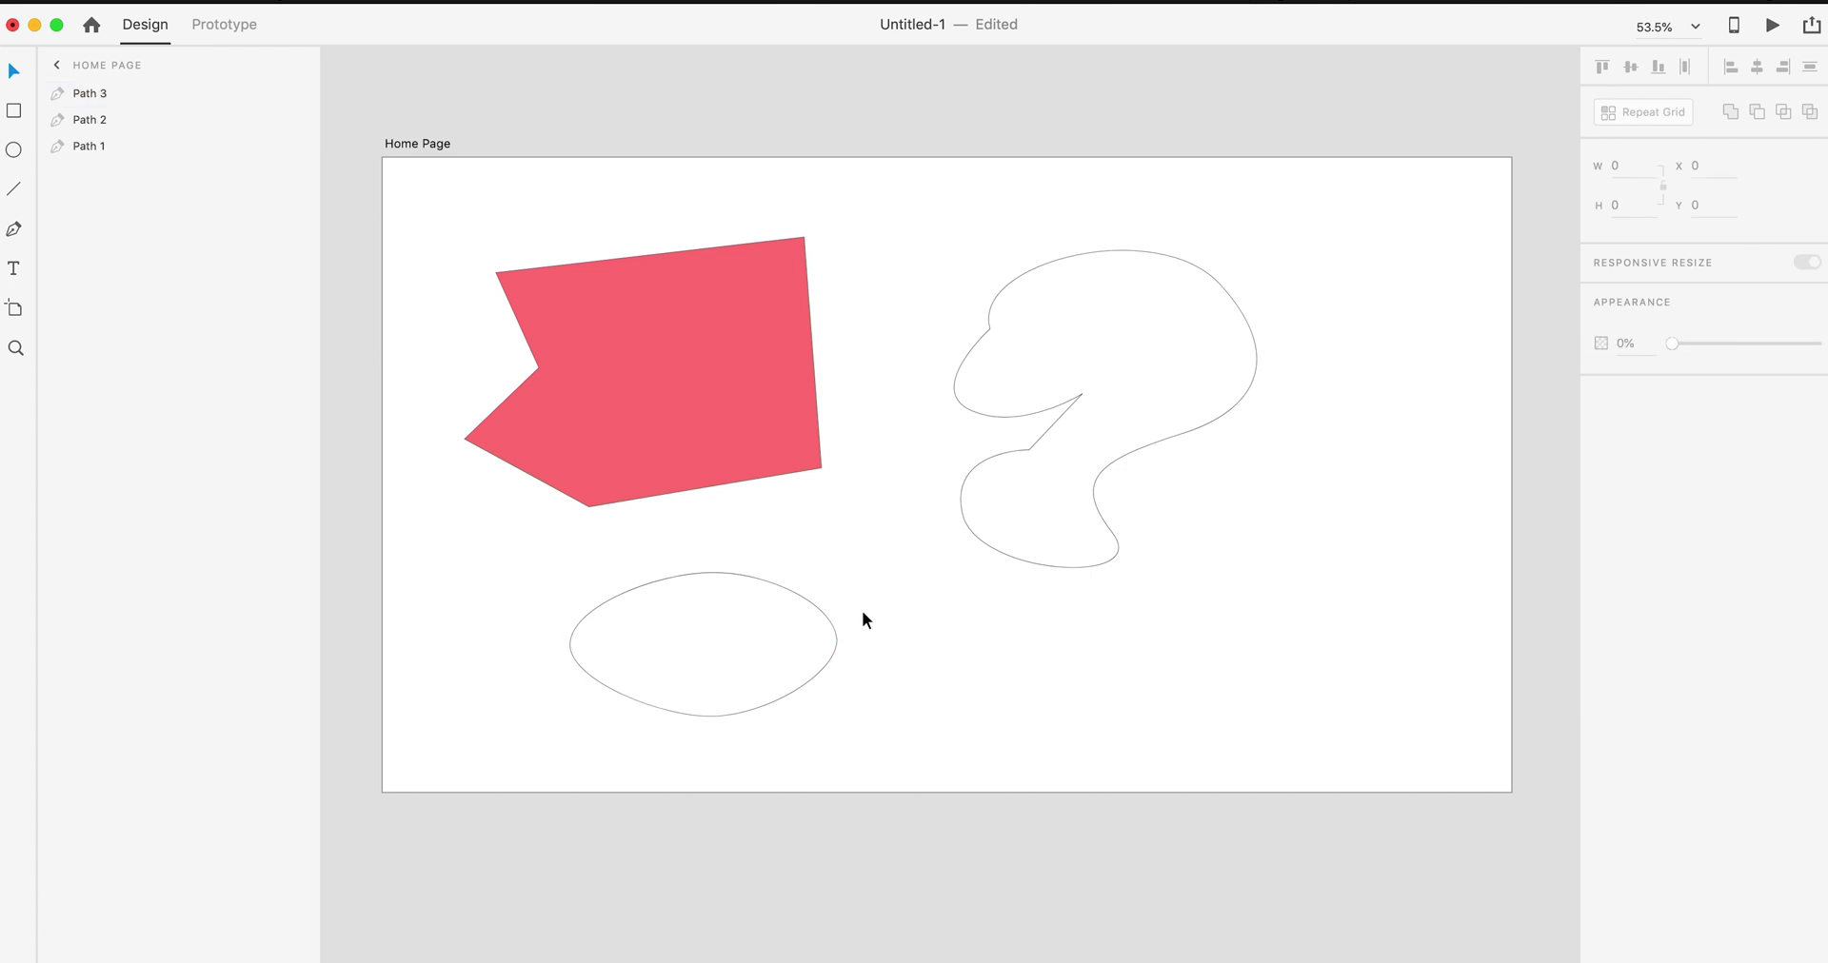